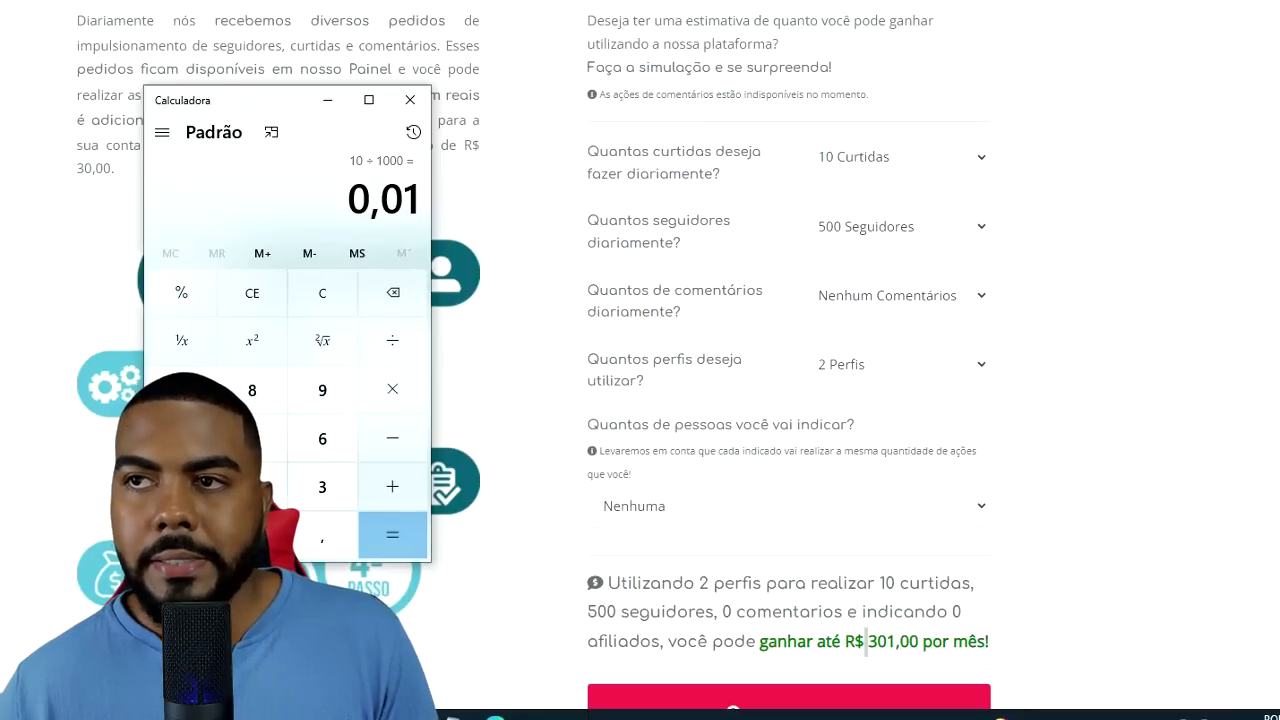
# - Switch to the ranking page and capture a screen snippet of the score and prize values for the first 15 rows
pyautogui.moveTo(405, 714)
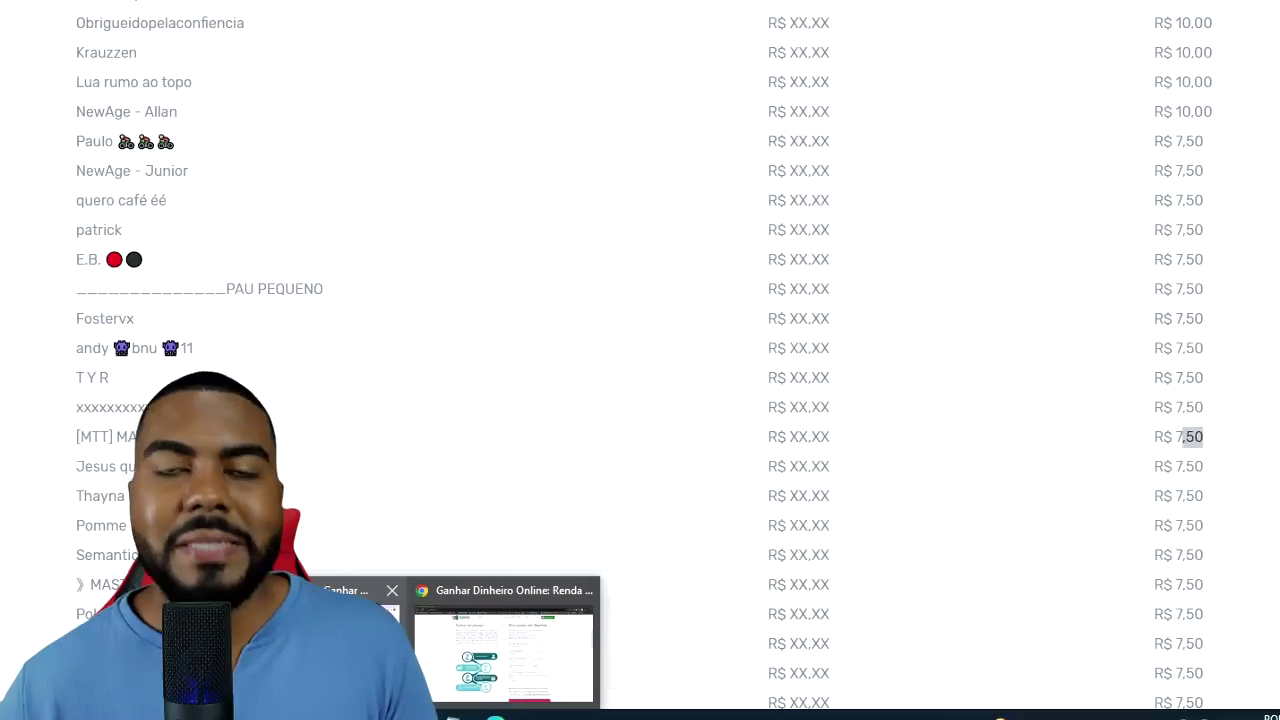
pyautogui.click(350, 640)
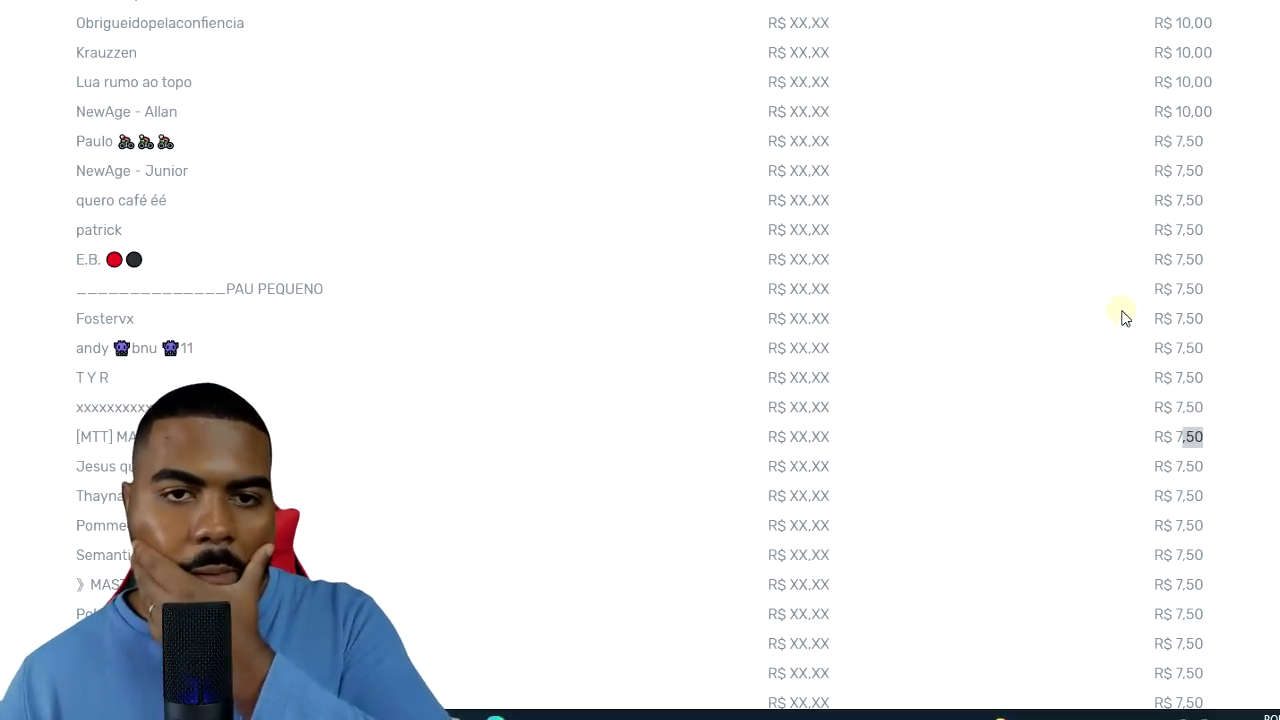
pyautogui.scroll(4, 930, 22)
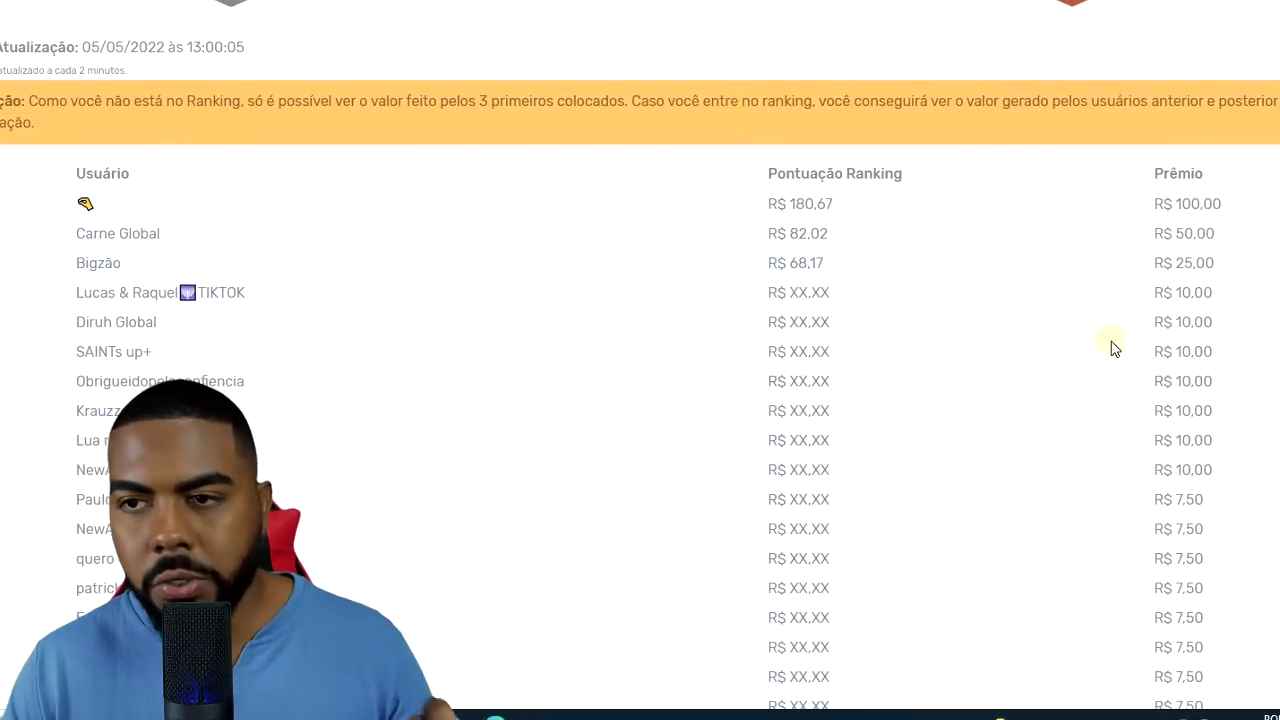
pyautogui.scroll(-1, 640, 400)
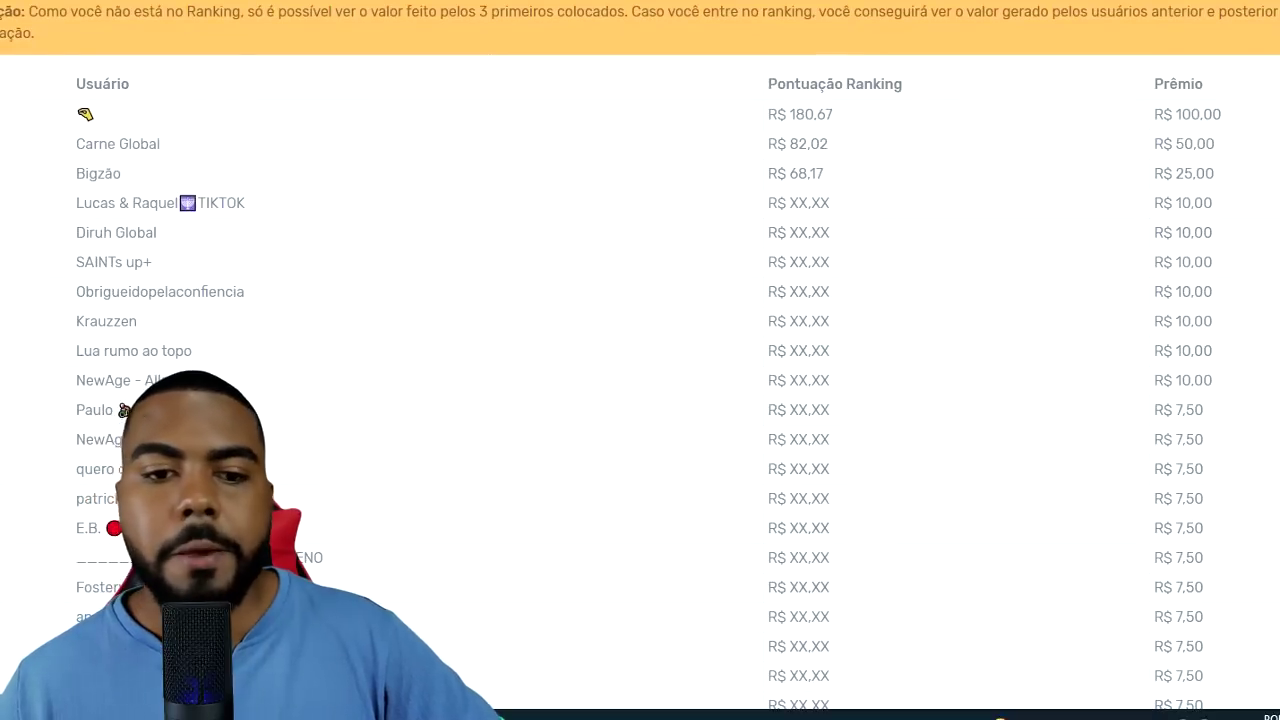
pyautogui.click(383, 231)
pyautogui.moveTo(766, 102); pyautogui.dragTo(1226, 543)
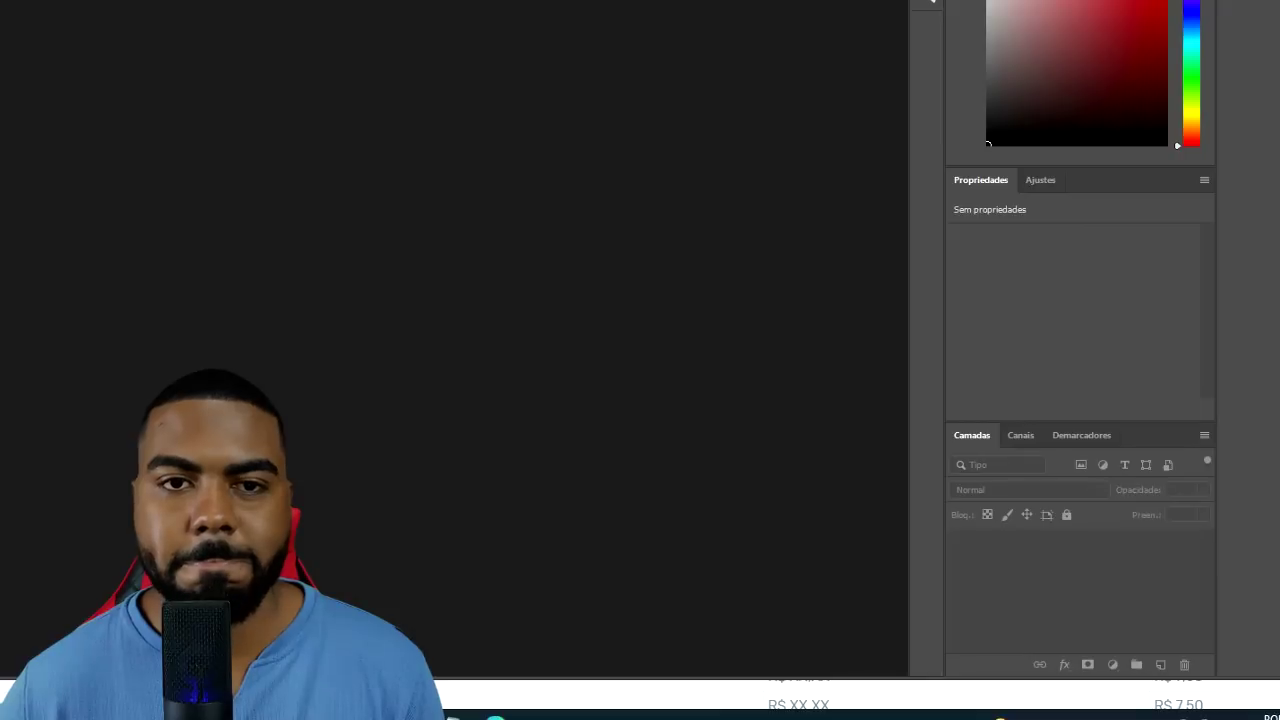
# - In Photoshop, create a new 516 x 494 px document at 72 ppi from the clipboard preset and maximize the window
pyautogui.hotkey('ctrl', 'n')
pyautogui.click(901, 533)
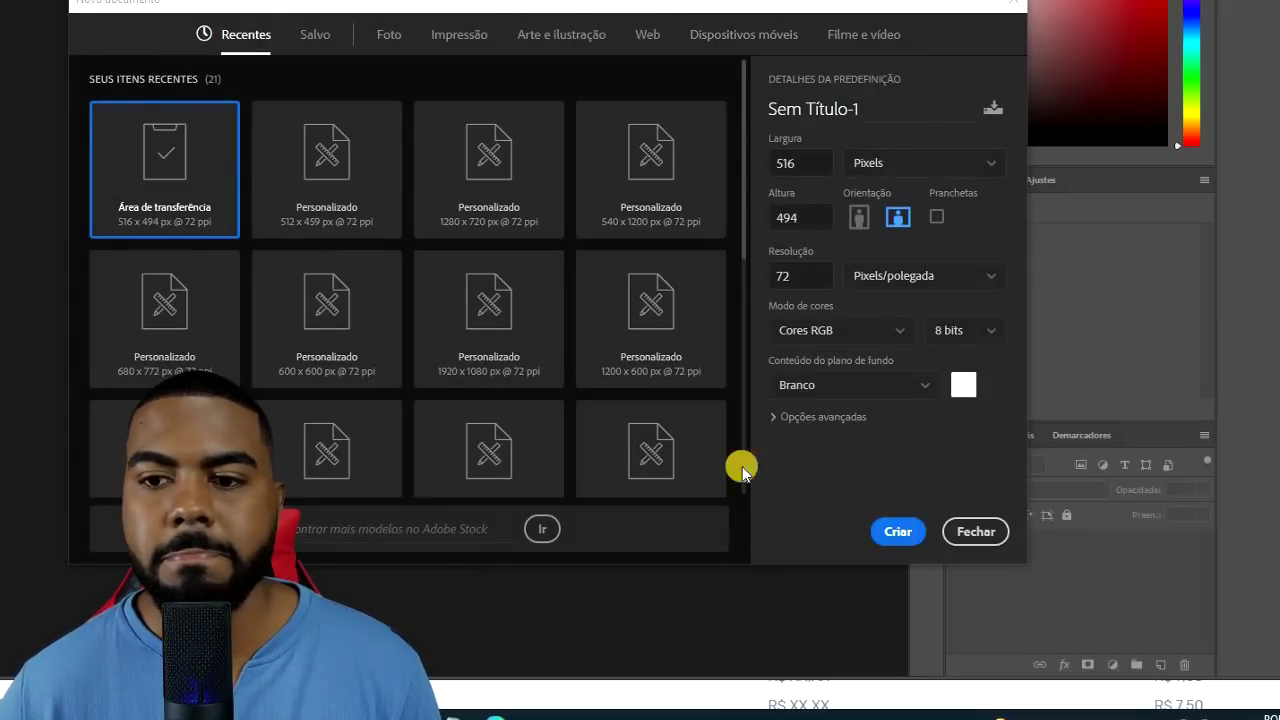
pyautogui.press('Return')
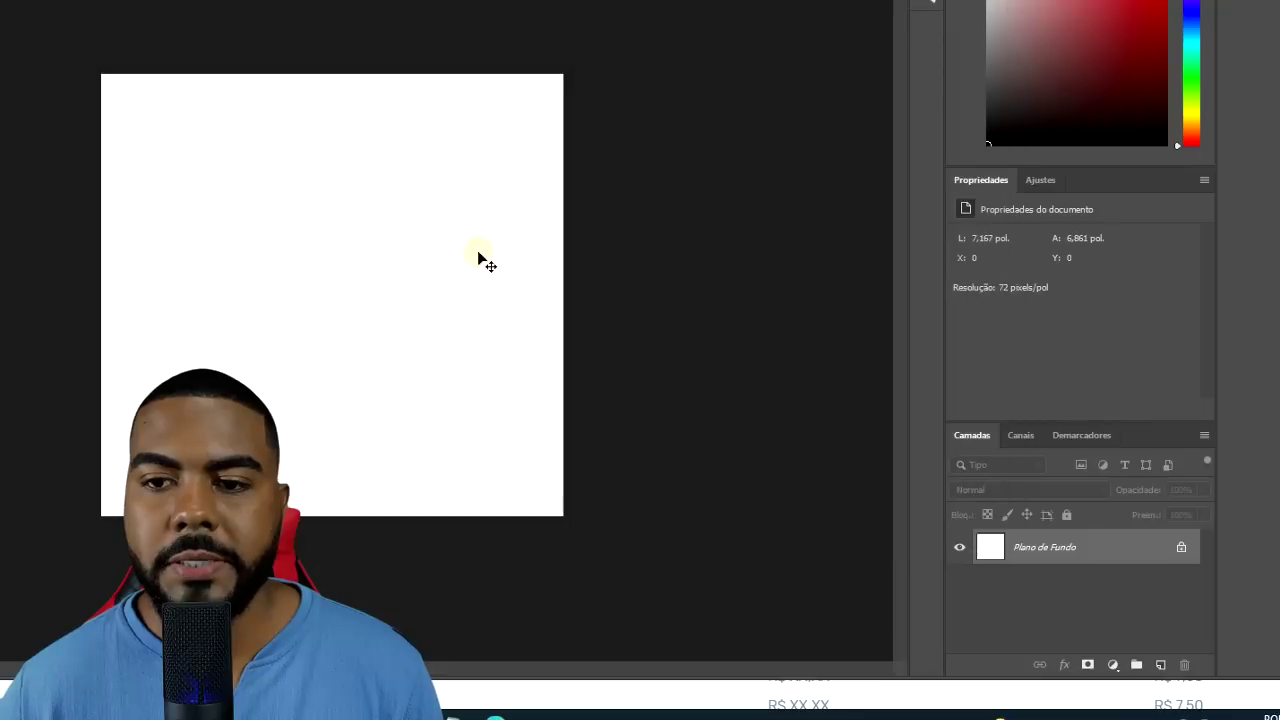
pyautogui.press('super+Up')
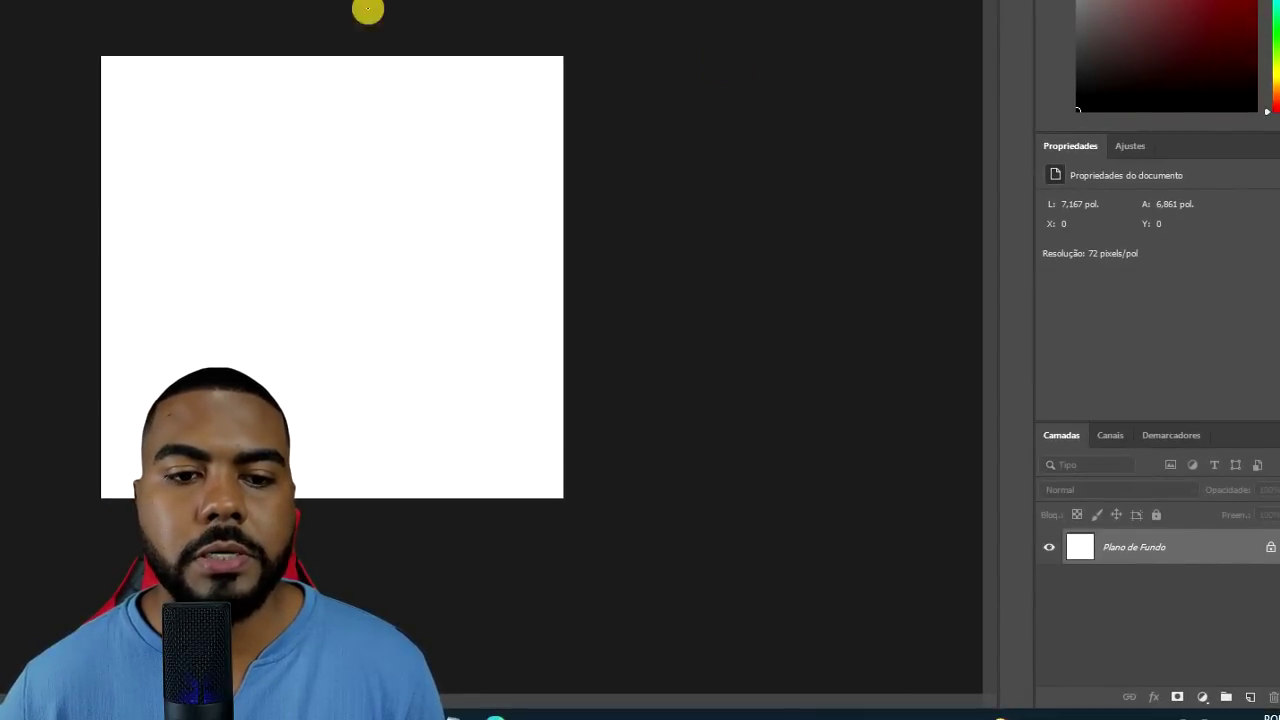
# - Paste the captured ranking image as a new layer covering the whole canvas
pyautogui.hotkey('alt', 'Tab')
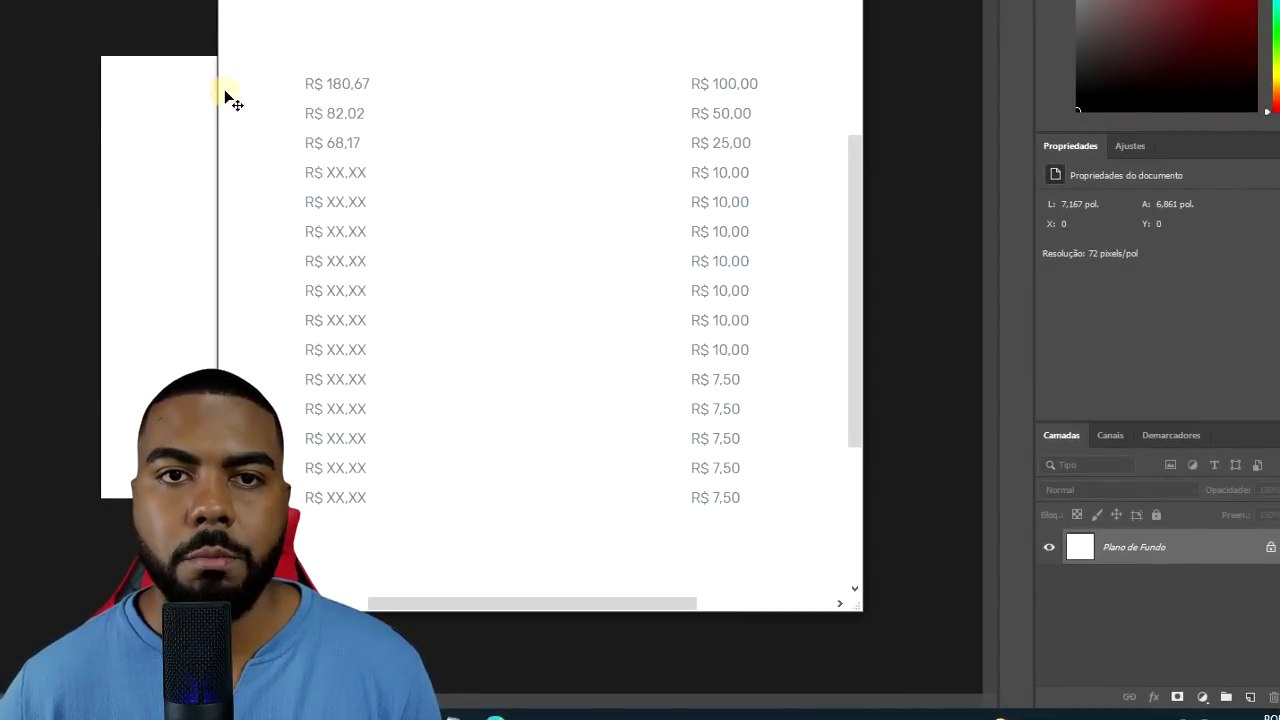
pyautogui.hotkey('alt', 'Tab')
pyautogui.hotkey('ctrl', 'v')
pyautogui.scroll(3, 251, 129)
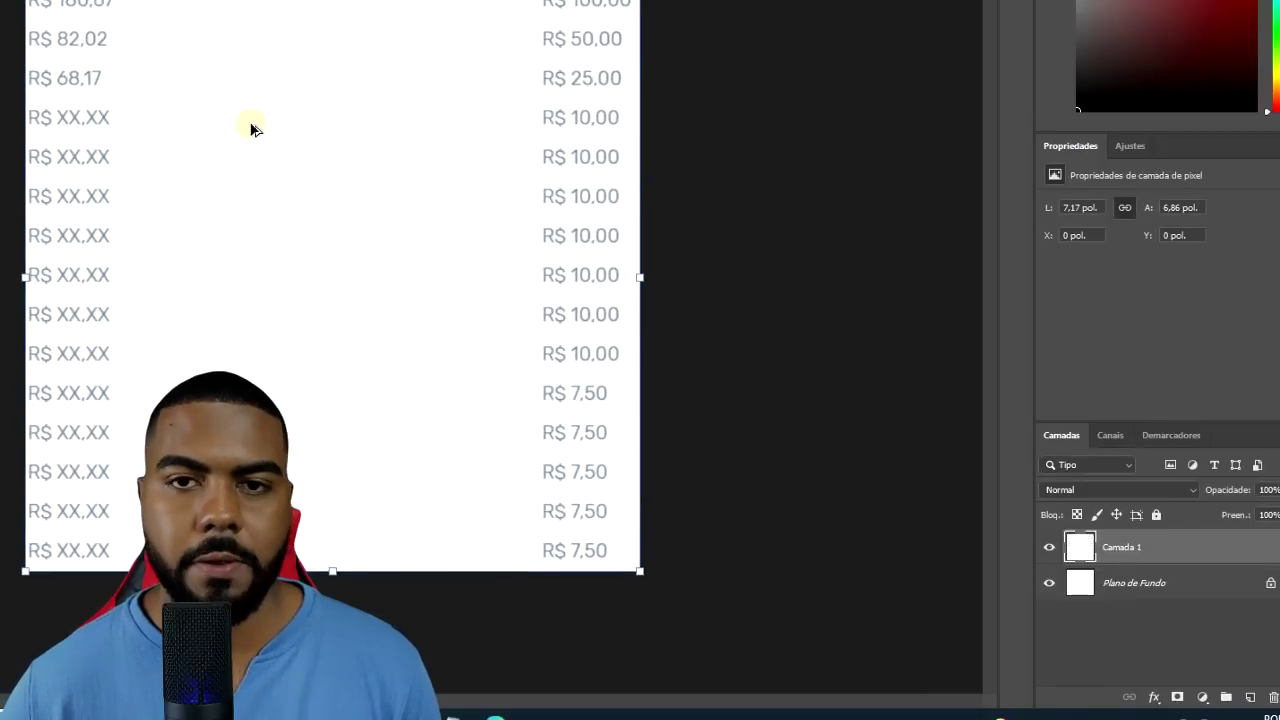
pyautogui.scroll(1, 120, 6)
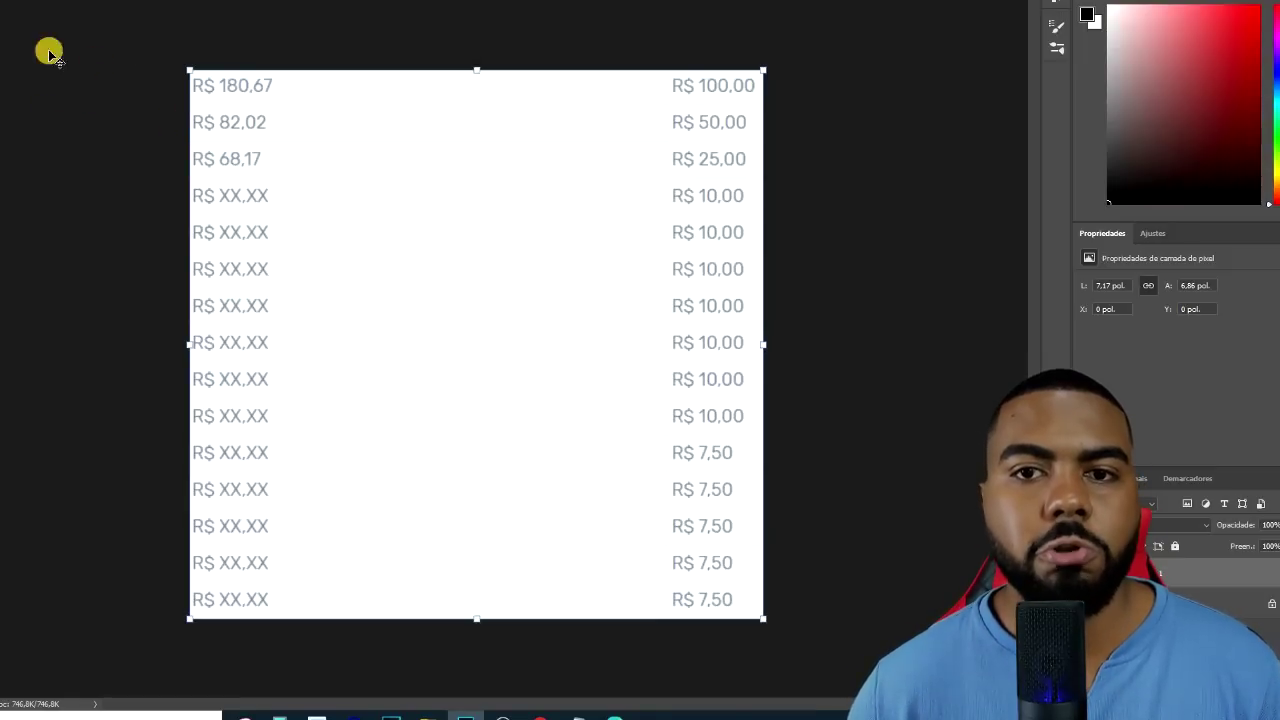
pyautogui.press('Return')
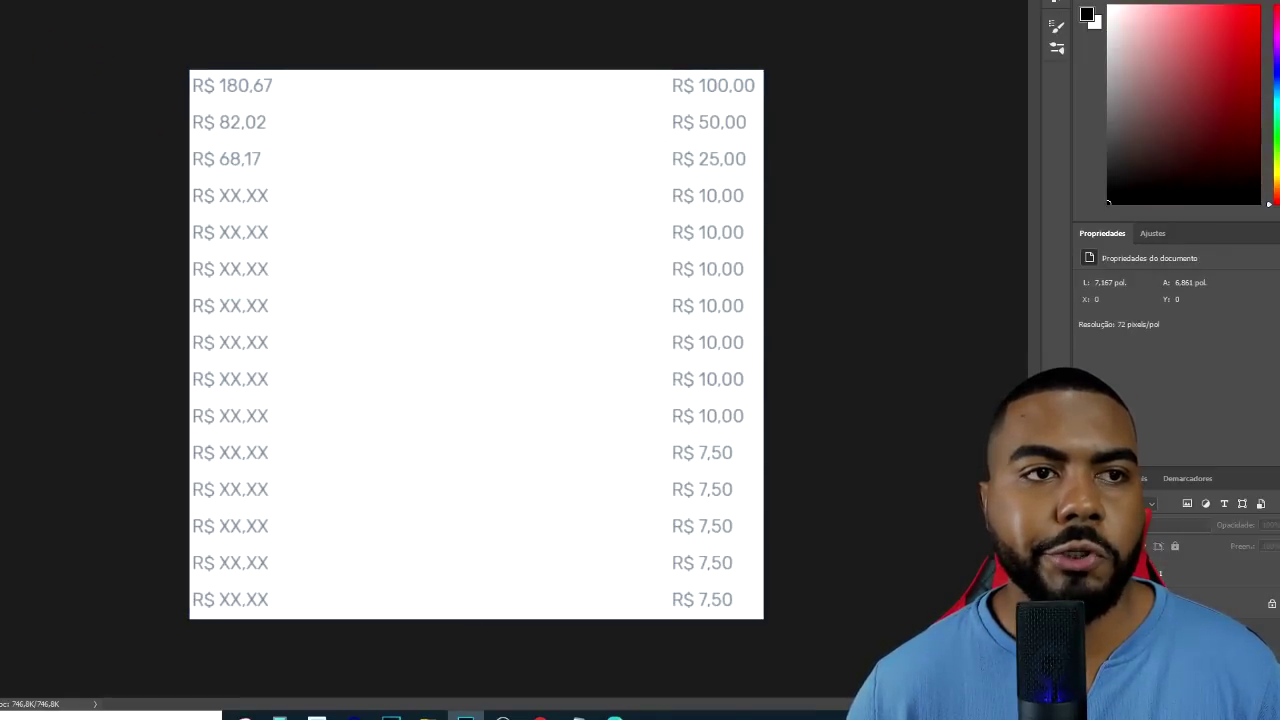
# - Sample the image's light background as the foreground colour and paint over every other value in the score column, starting with R$ 180,67
pyautogui.click(1085, 13)
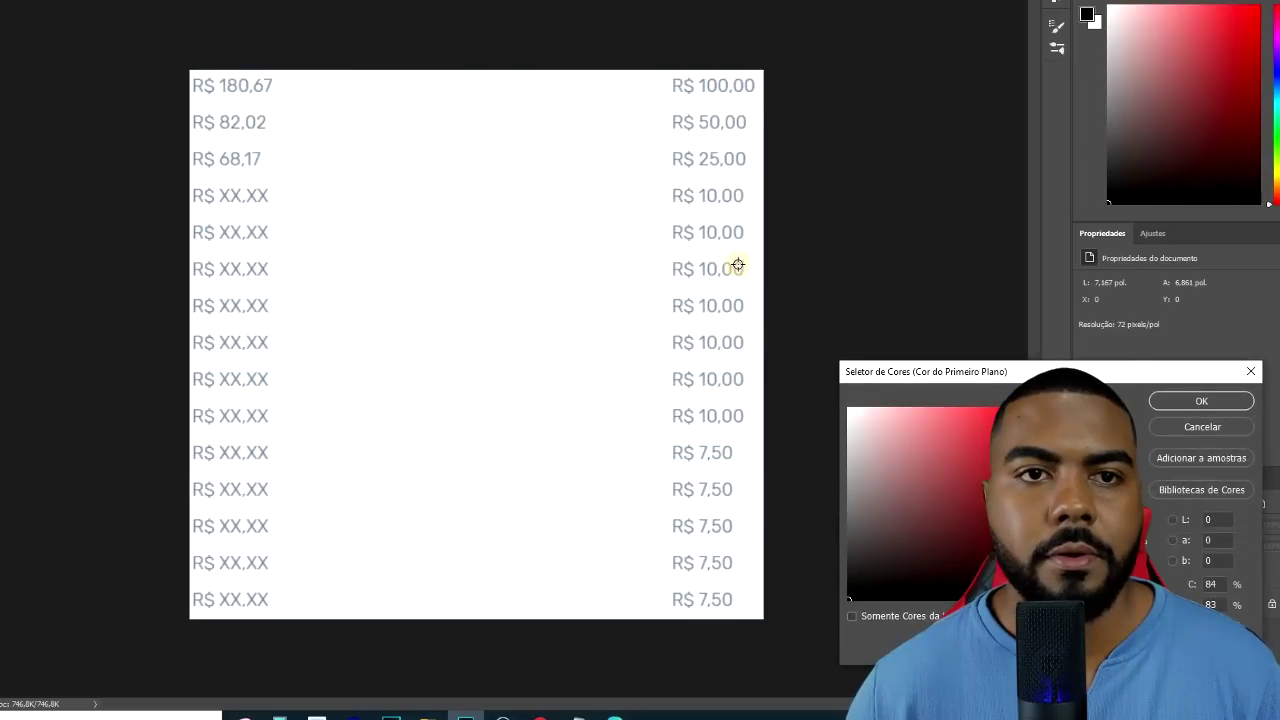
pyautogui.click(461, 136)
pyautogui.click(1170, 400)
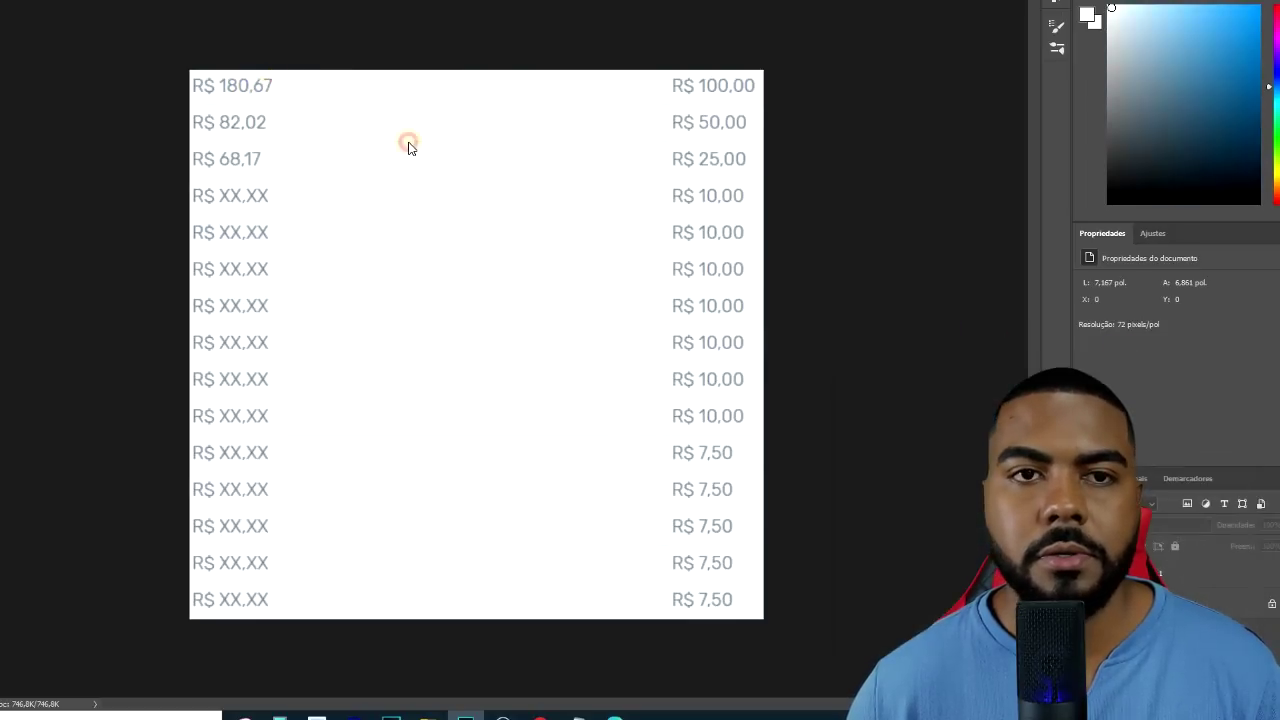
pyautogui.click(634, 219)
pyautogui.moveTo(219, 84)
pyautogui.mouseDown()
pyautogui.moveTo(229, 68)
pyautogui.moveTo(206, 86)
pyautogui.mouseUp()
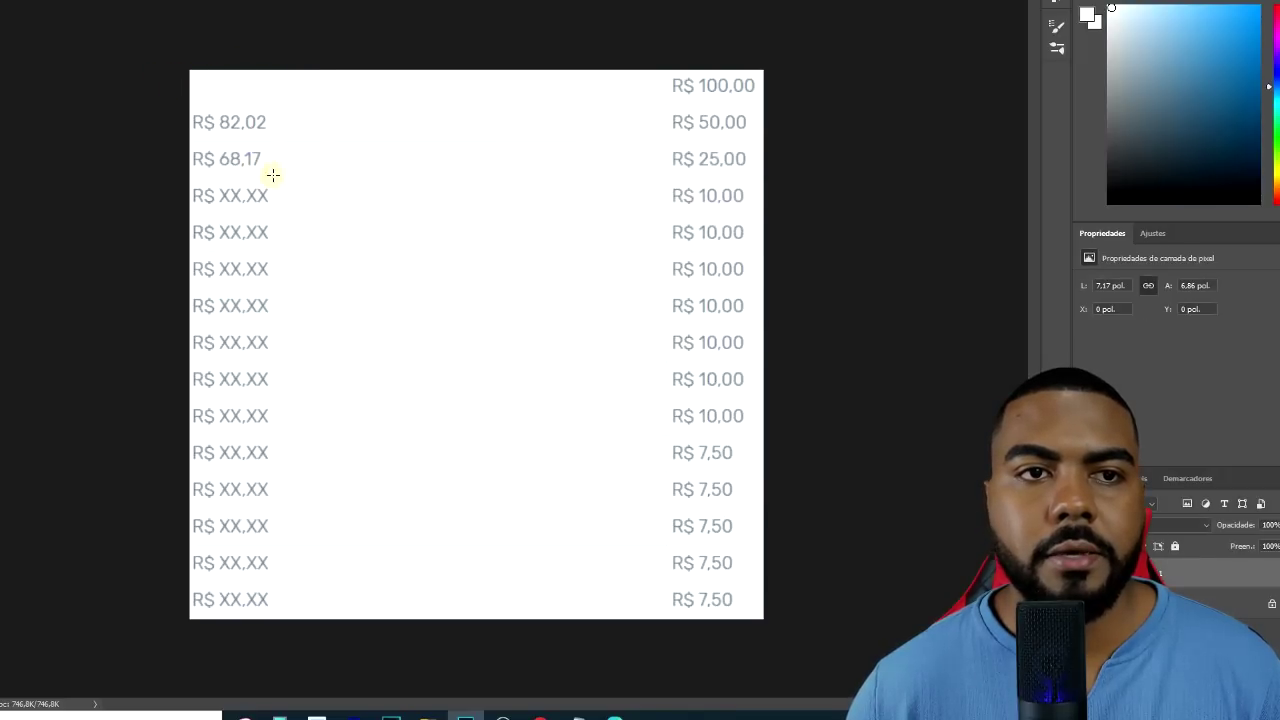
pyautogui.moveTo(203, 160); pyautogui.dragTo(187, 152)
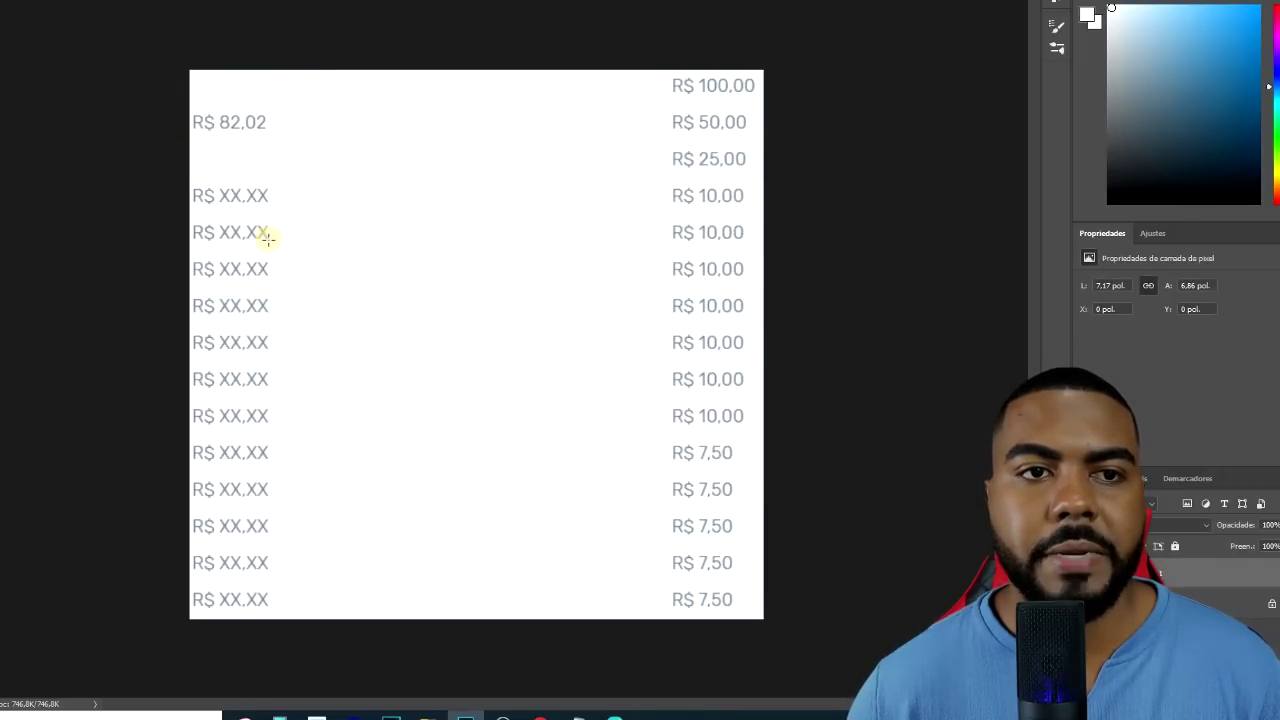
pyautogui.moveTo(194, 234); pyautogui.dragTo(276, 235)
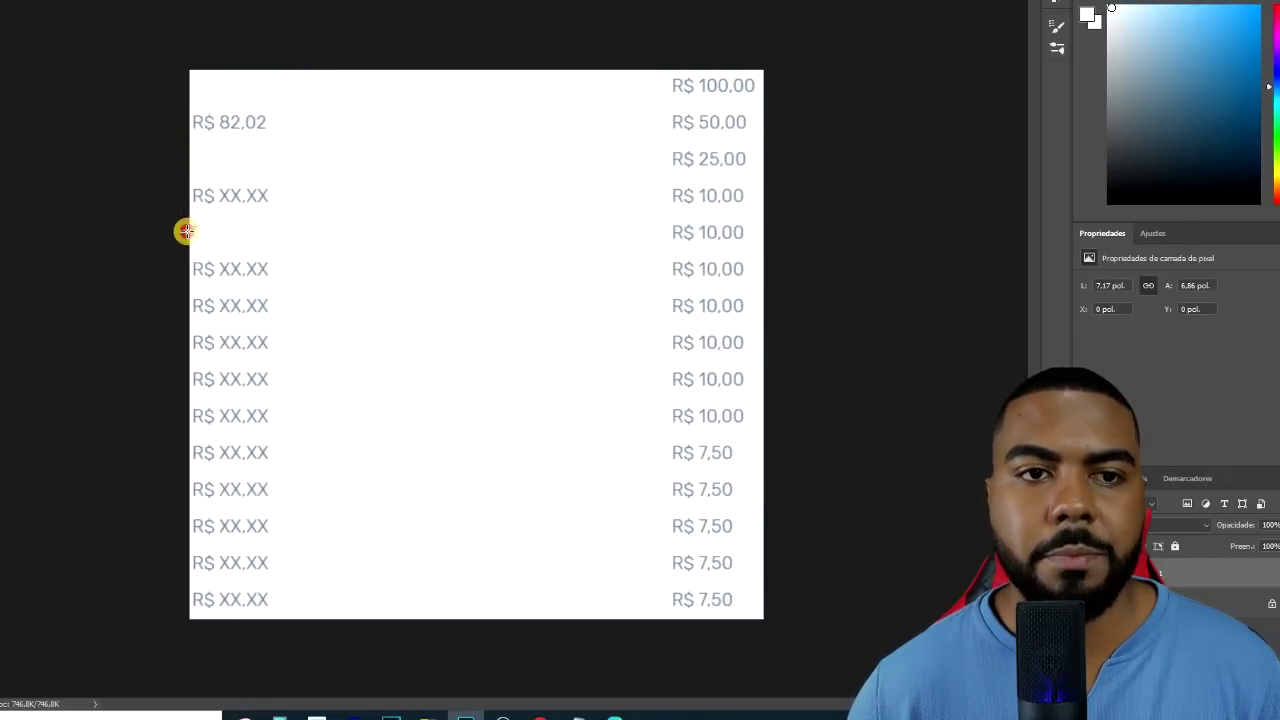
pyautogui.moveTo(190, 306); pyautogui.dragTo(272, 306)
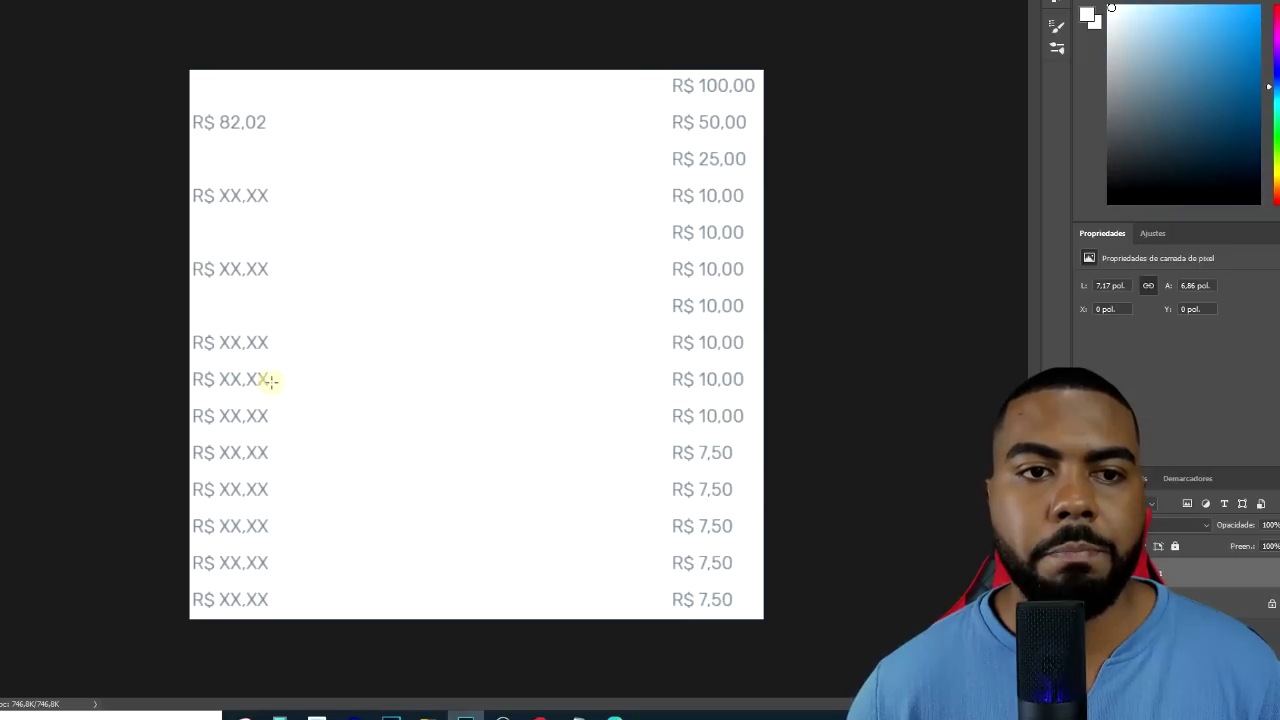
pyautogui.moveTo(189, 377); pyautogui.dragTo(270, 380)
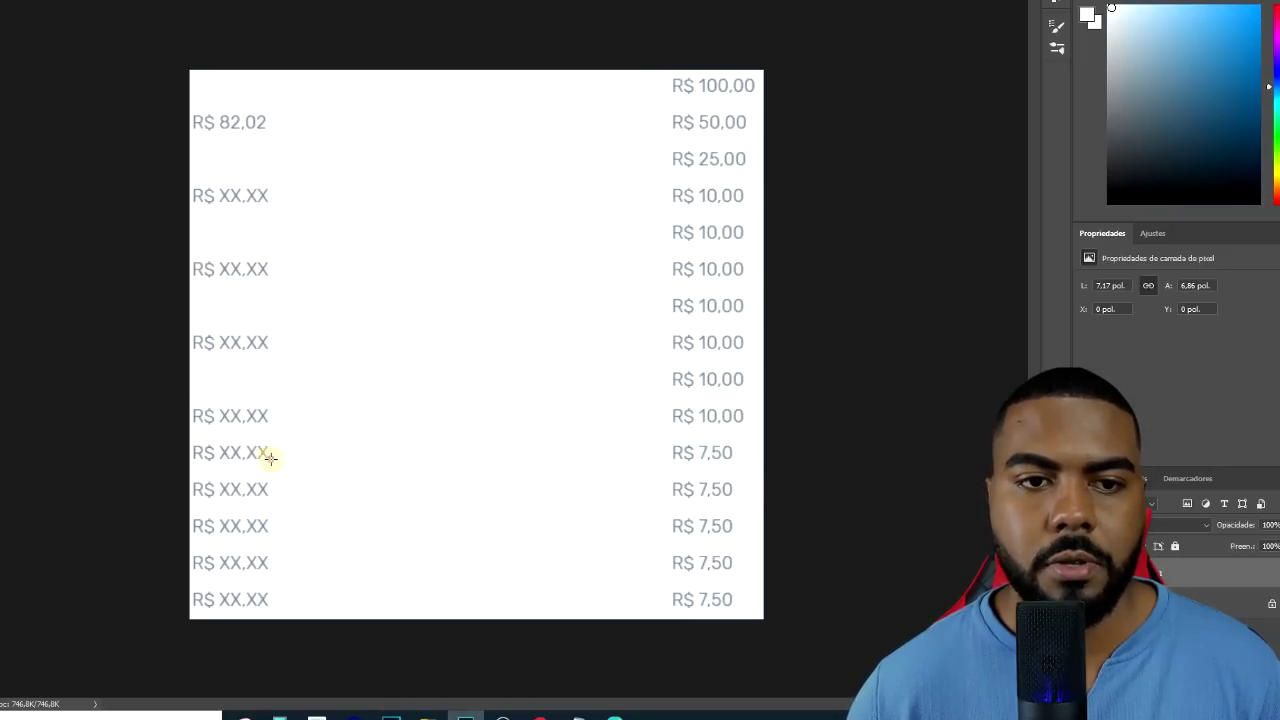
pyautogui.moveTo(267, 458); pyautogui.dragTo(239, 454)
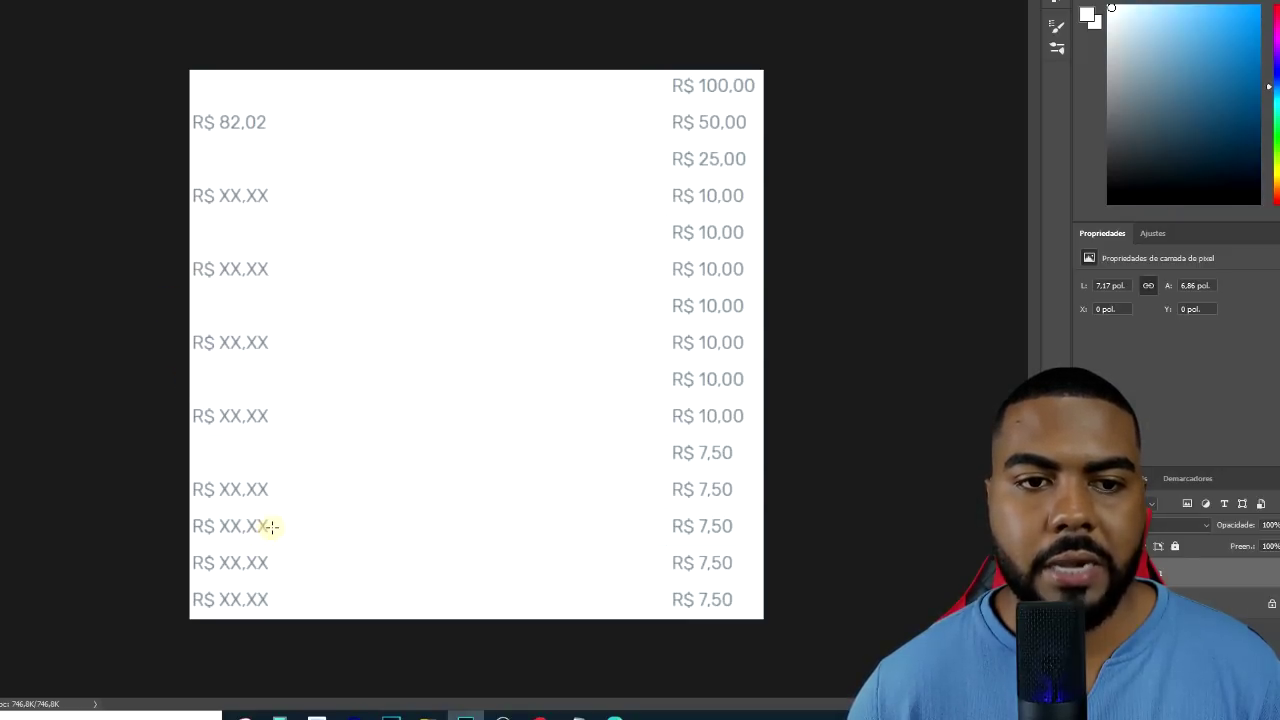
pyautogui.moveTo(218, 527); pyautogui.dragTo(272, 526)
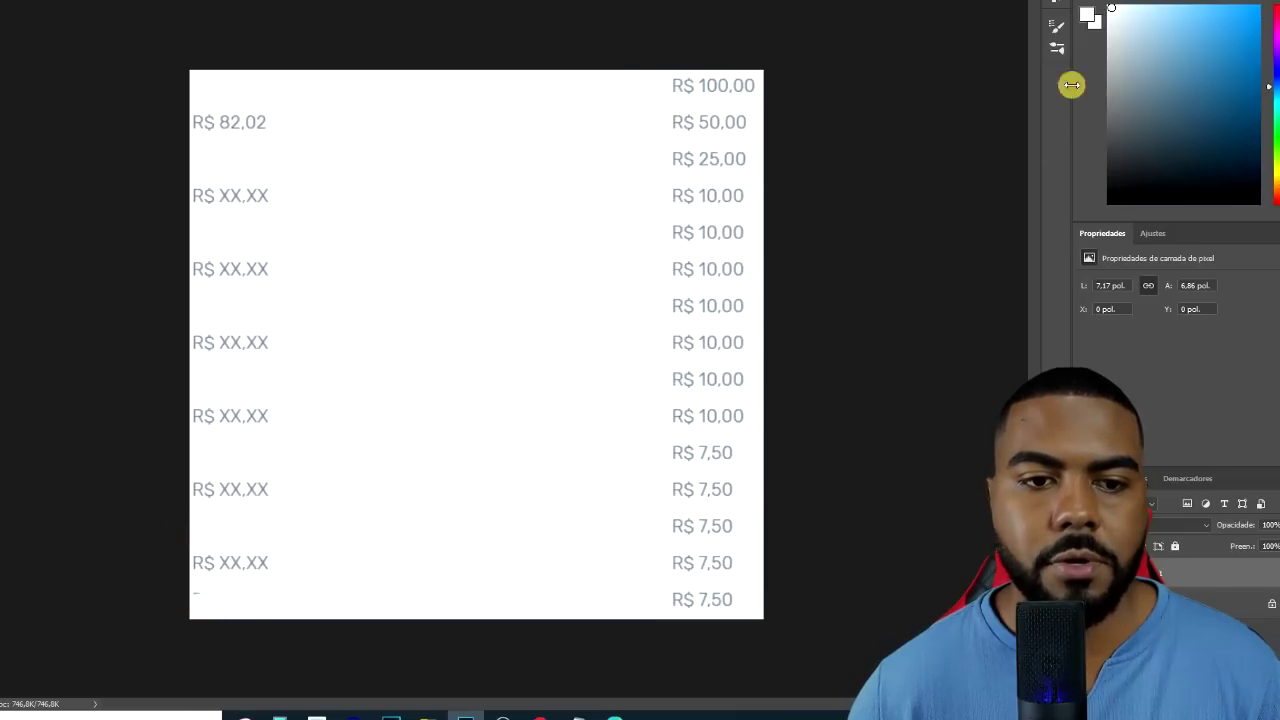
# - Resample the light background as the foreground colour and paint over the remaining values in the score column, from R$ 82,02 down
pyautogui.click(1088, 15)
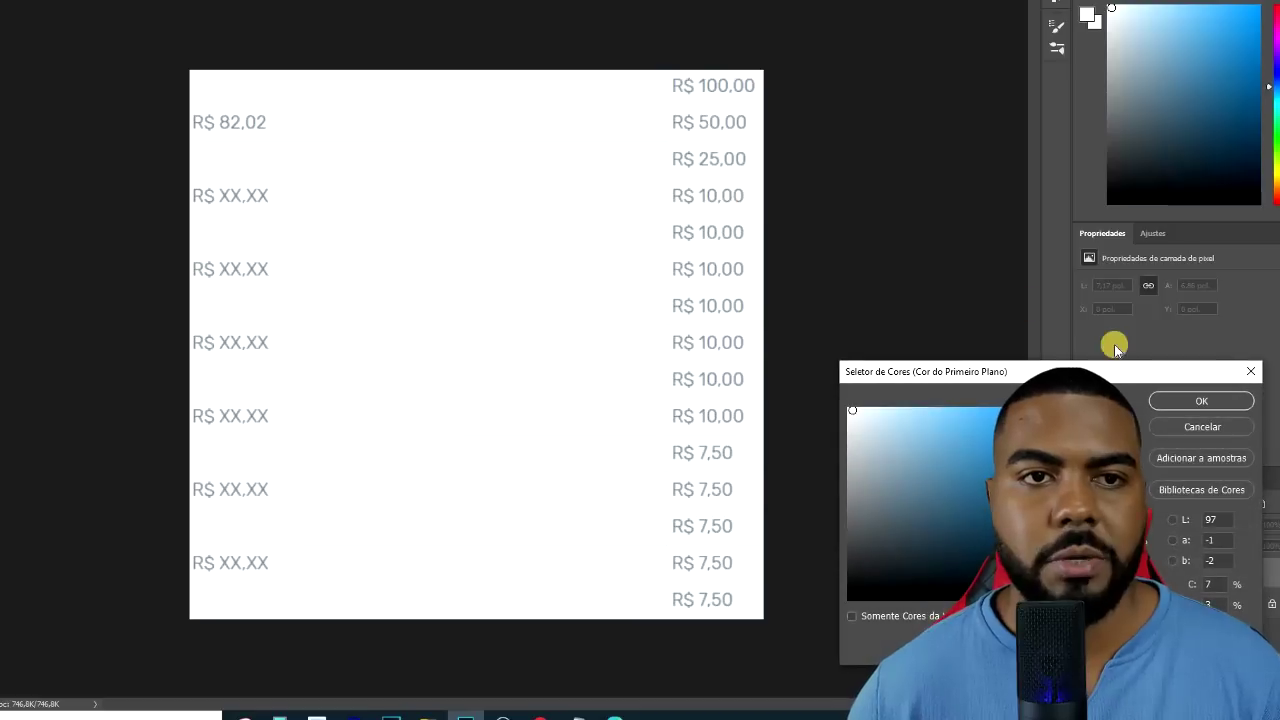
pyautogui.click(260, 123)
pyautogui.press('Return')
pyautogui.moveTo(220, 122); pyautogui.dragTo(273, 123)
pyautogui.moveTo(217, 195); pyautogui.dragTo(268, 196)
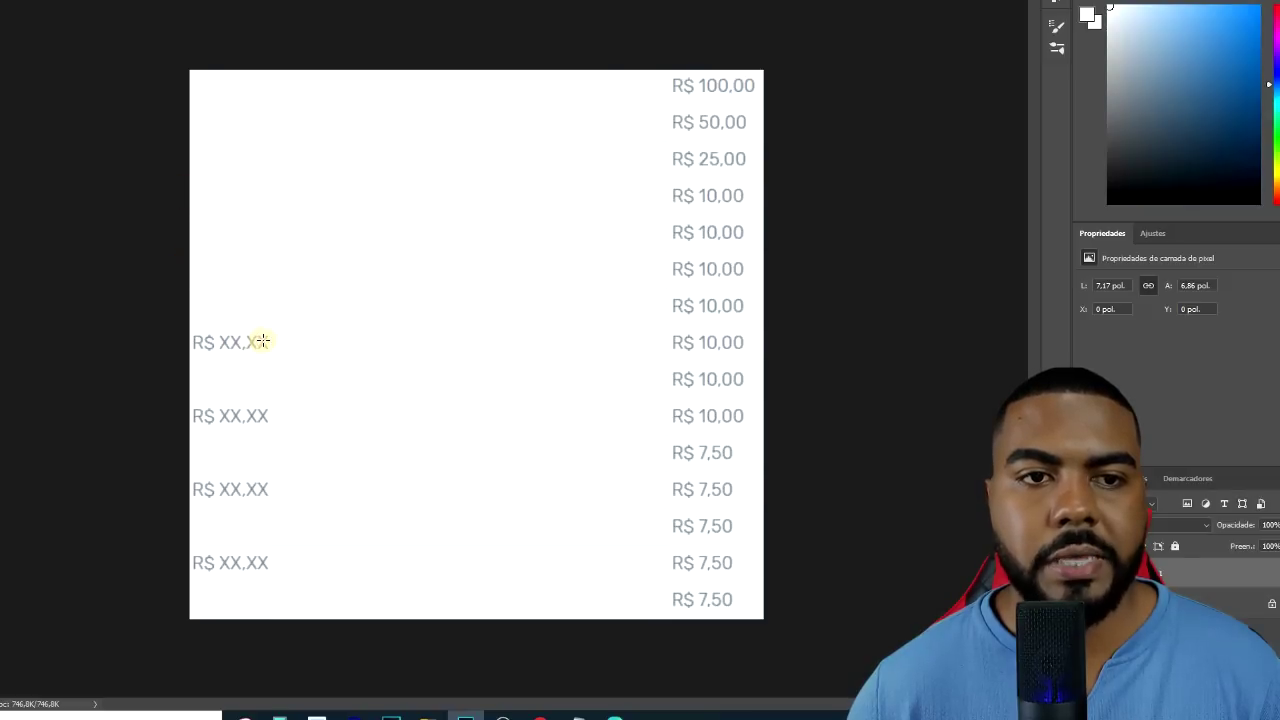
pyautogui.moveTo(241, 342); pyautogui.dragTo(211, 342)
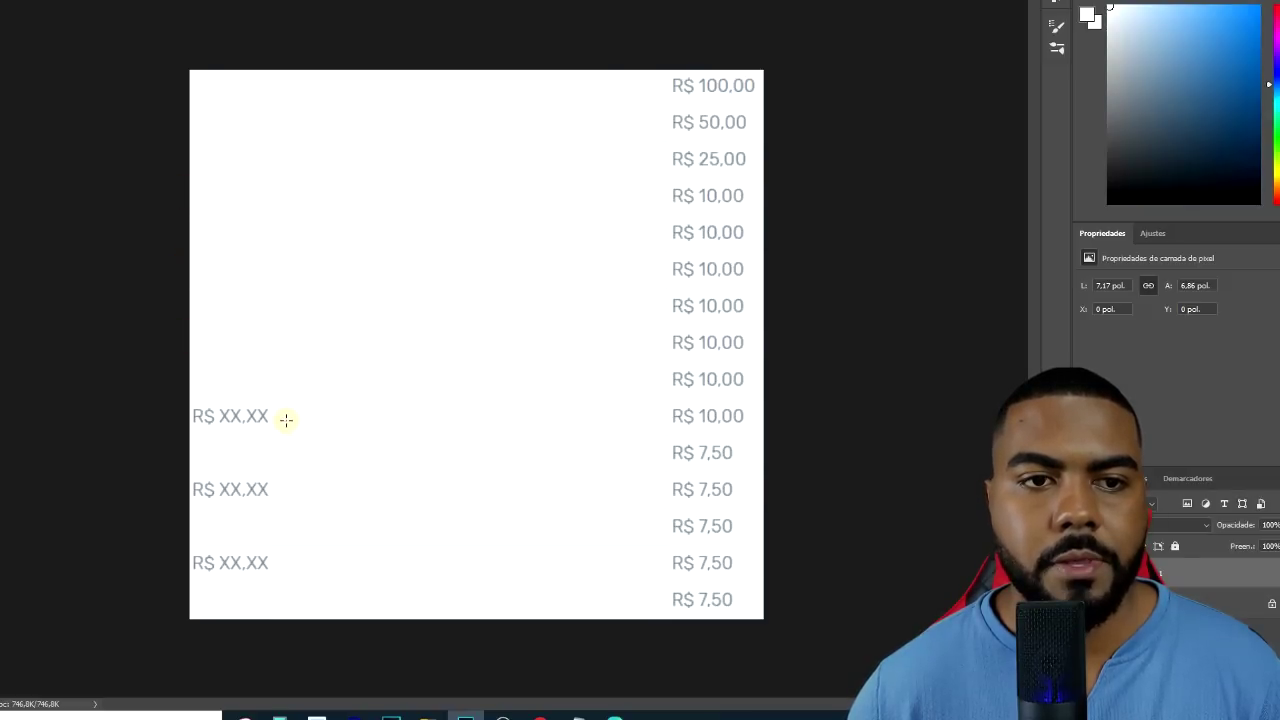
pyautogui.moveTo(198, 416); pyautogui.dragTo(268, 416)
pyautogui.moveTo(205, 489); pyautogui.dragTo(208, 495)
pyautogui.moveTo(188, 563); pyautogui.dragTo(231, 564)
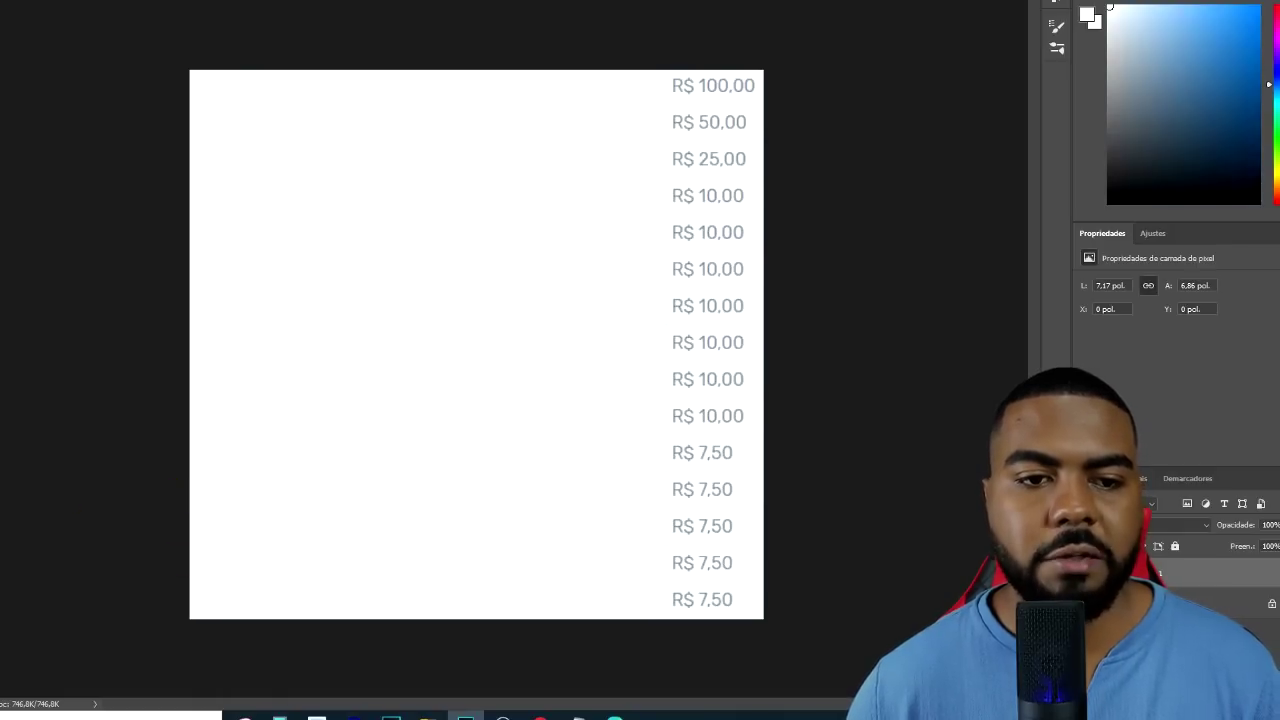
pyautogui.hotkey('ctrl', 't')
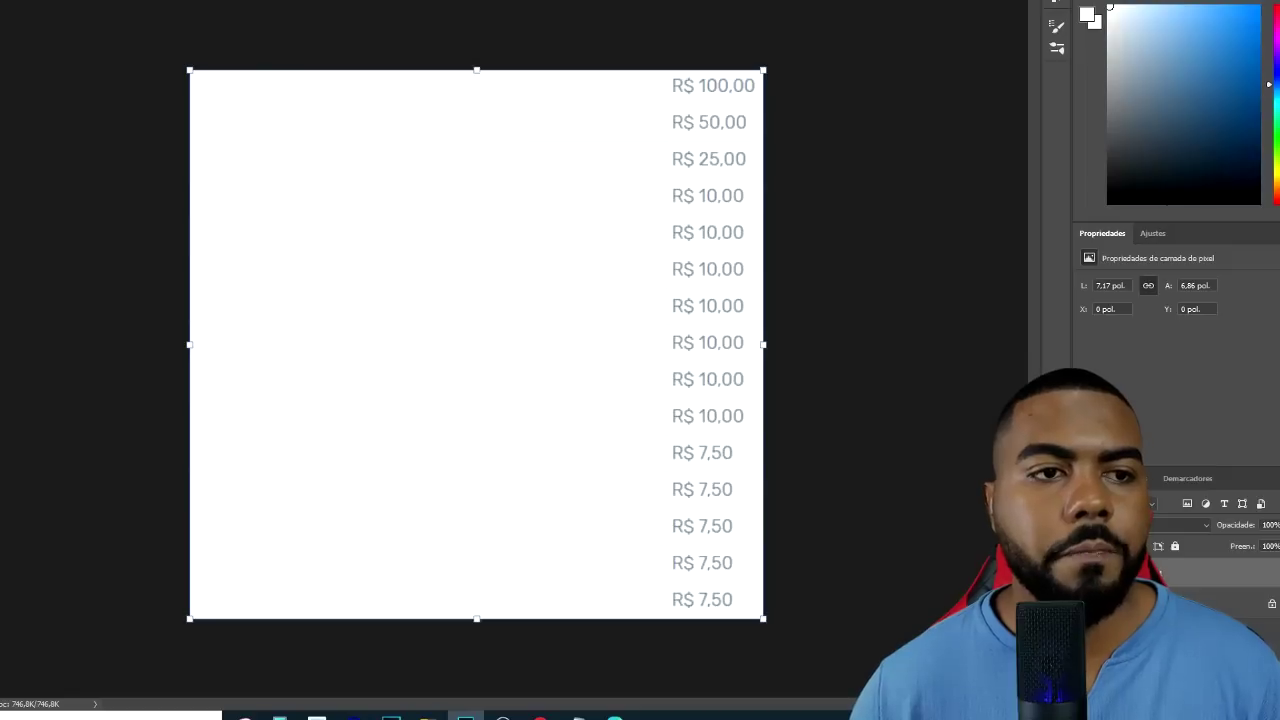
pyautogui.press('Return')
pyautogui.moveTo(211, 84); pyautogui.dragTo(662, 97)
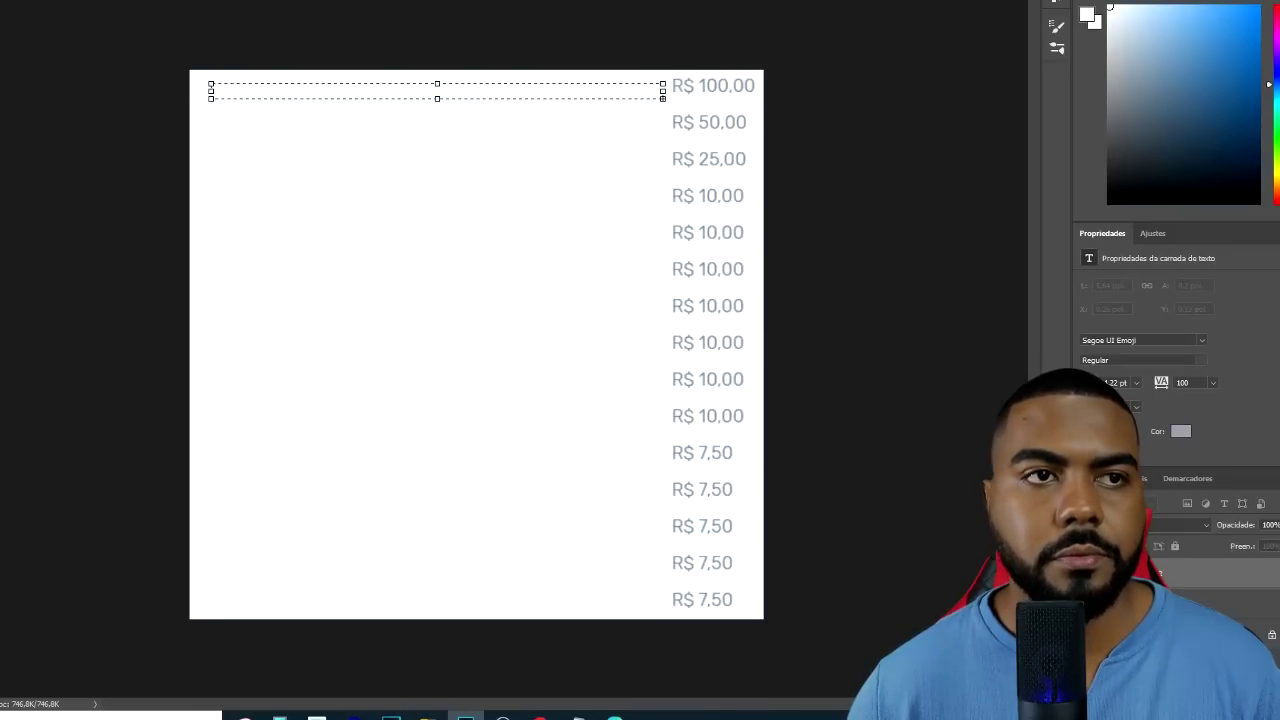
pyautogui.moveTo(435, 113); pyautogui.dragTo(437, 101)
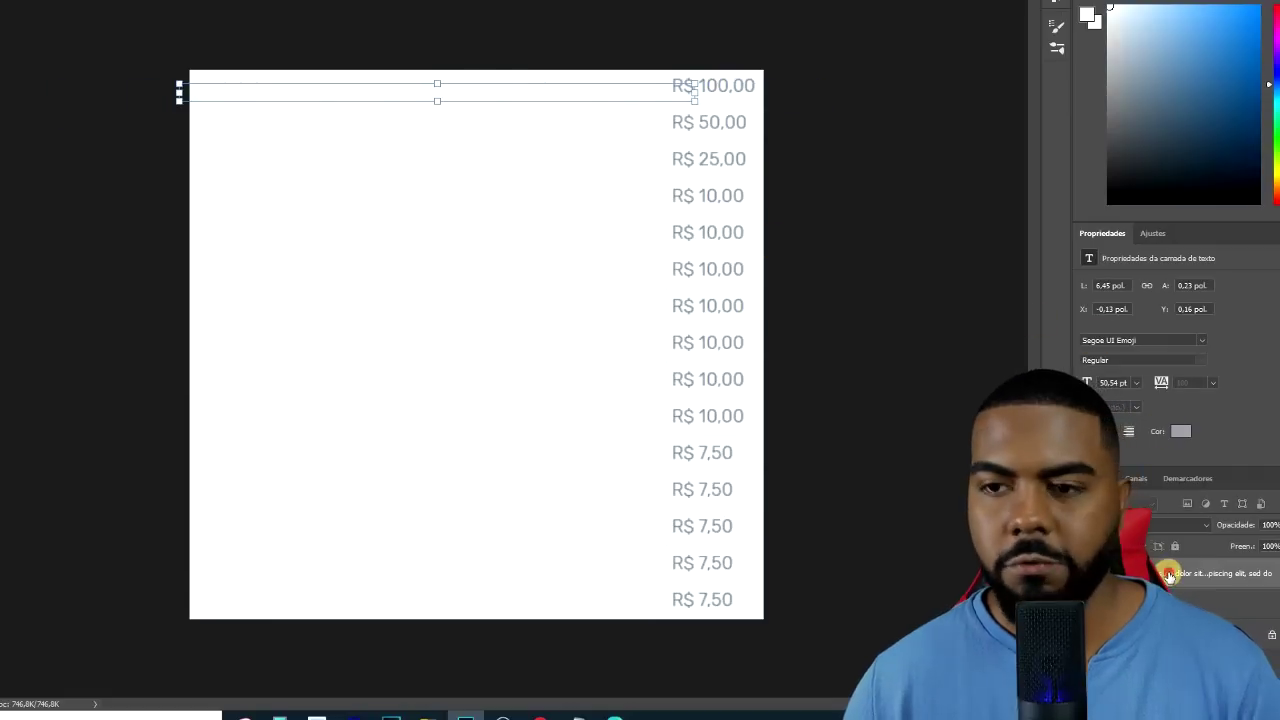
pyautogui.press('Delete')
# - Draw a text box across the upper part of the canvas and enter "05/05/22" in it
pyautogui.press('t')
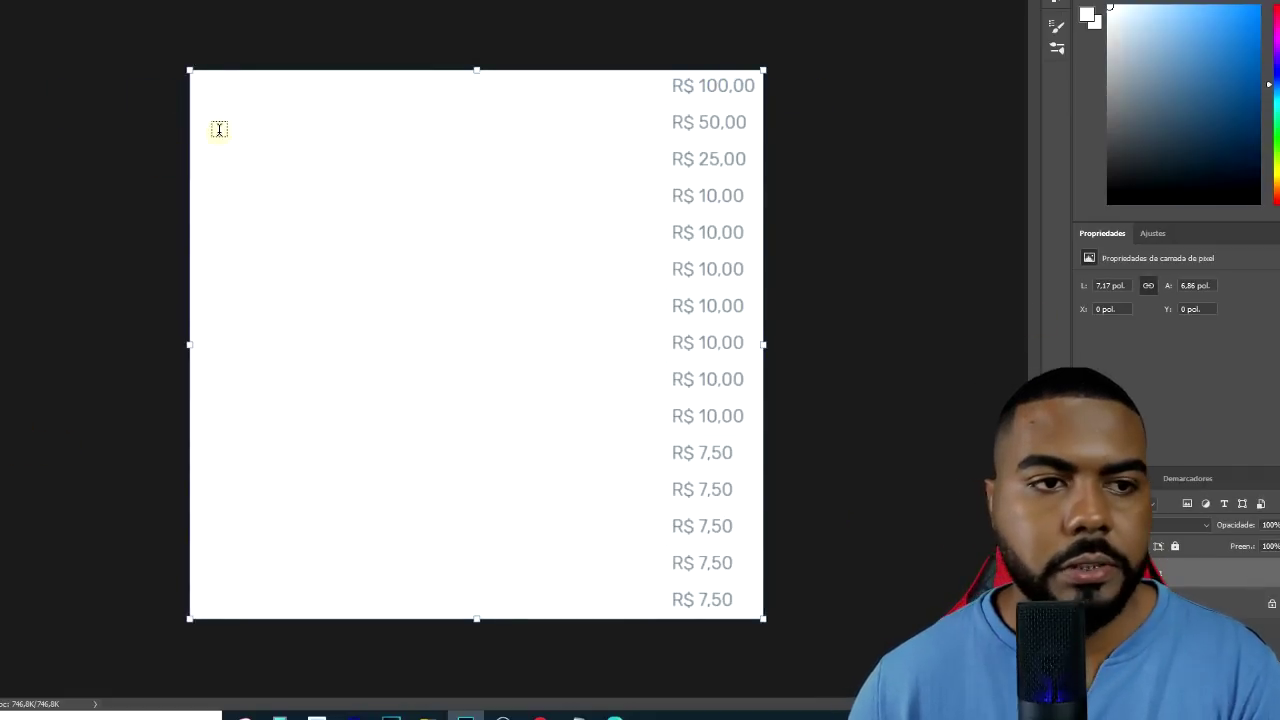
pyautogui.moveTo(222, 94); pyautogui.dragTo(874, 238)
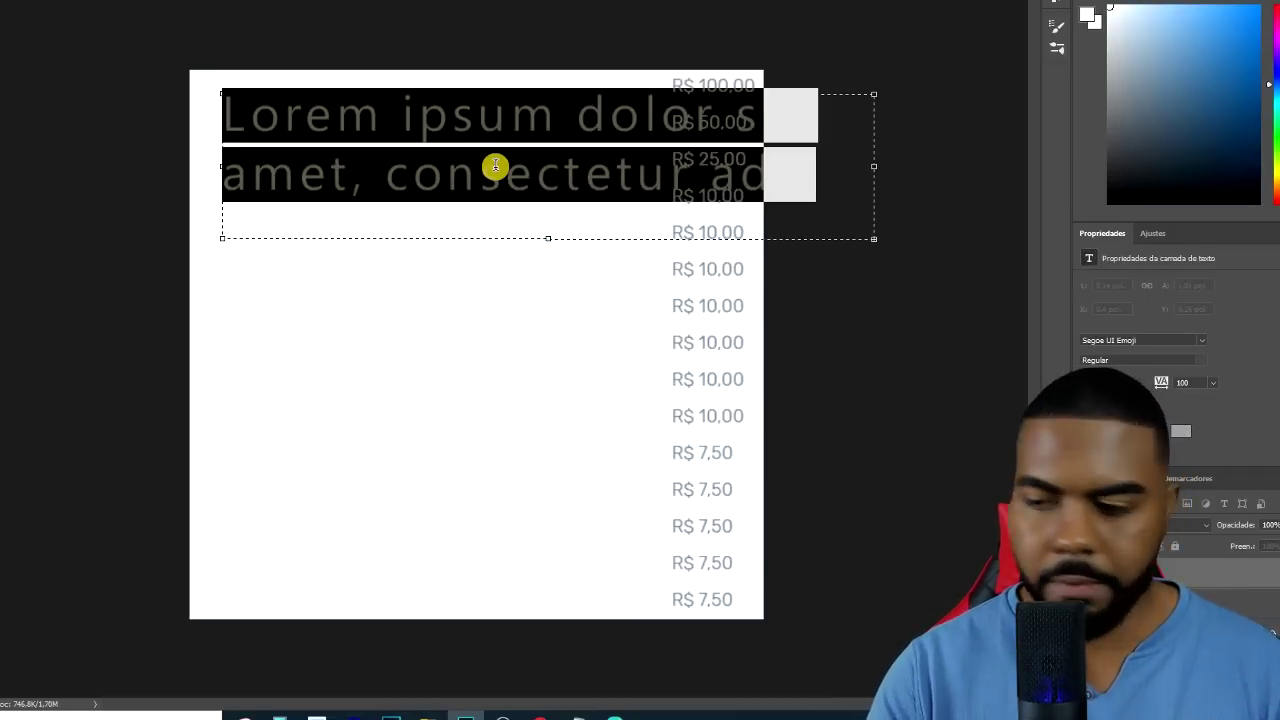
pyautogui.write('05/05')
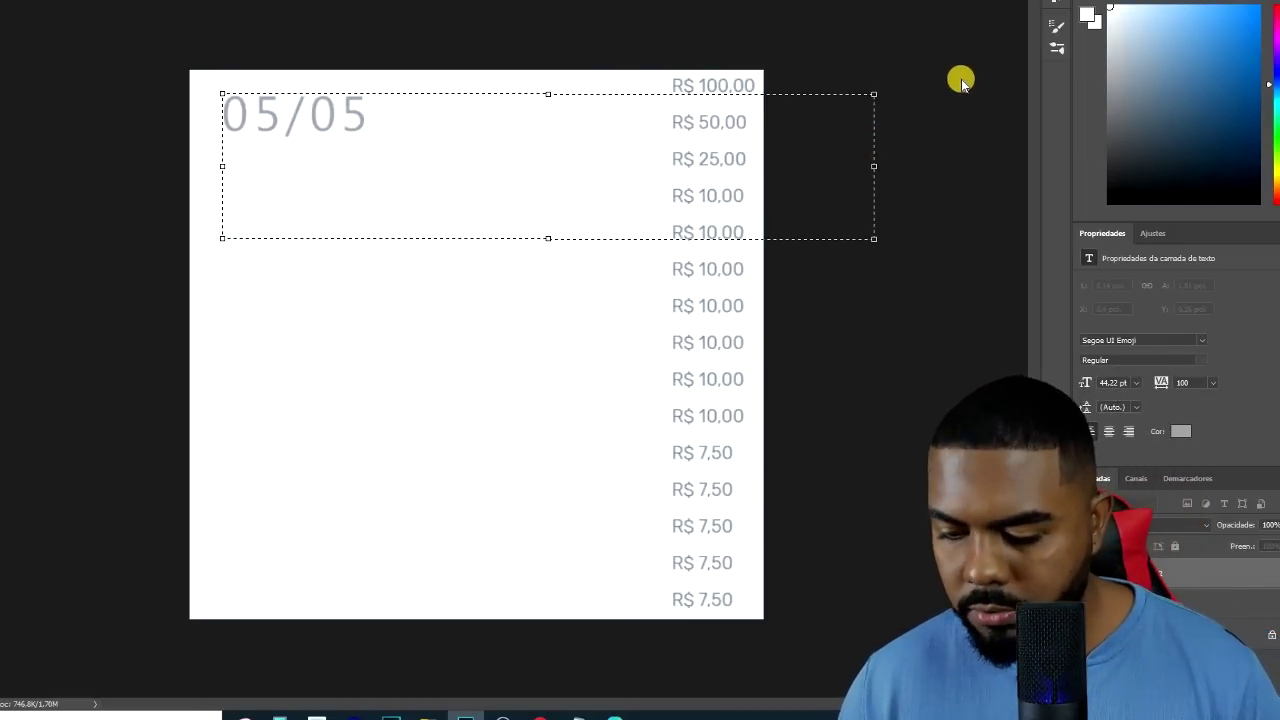
pyautogui.write('/22')
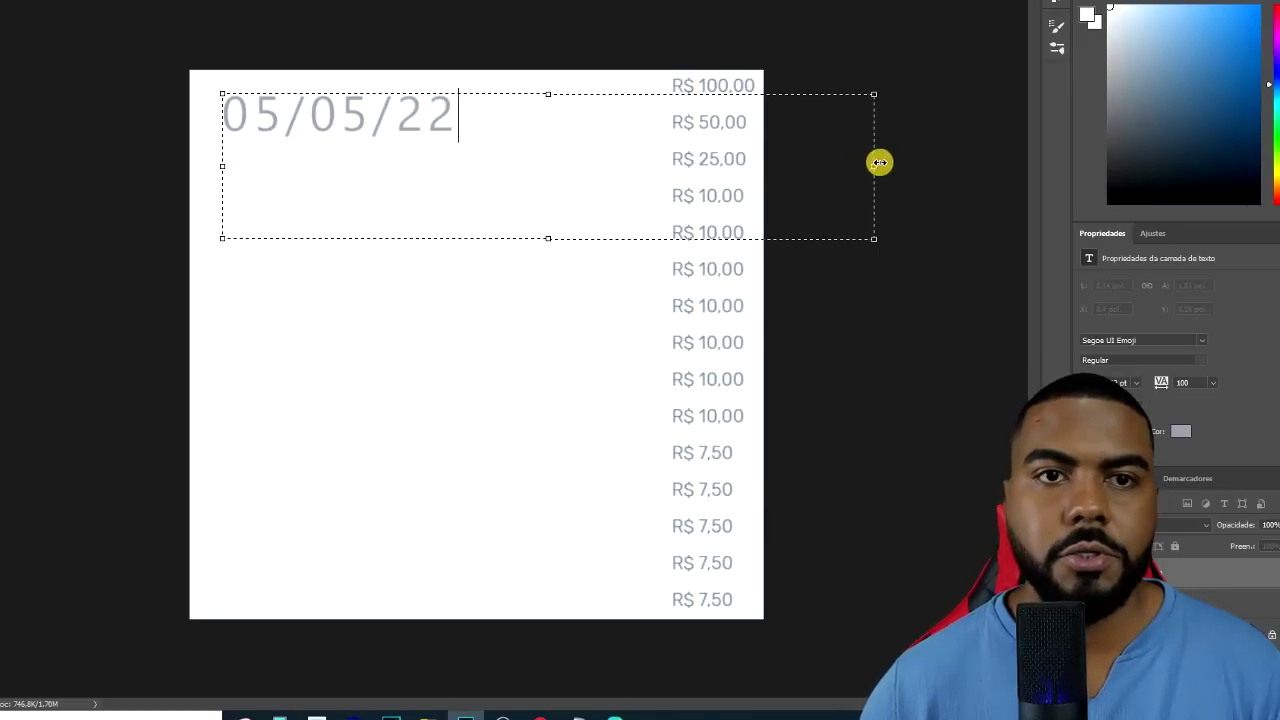
# - Widen the text box beyond the canvas edge and add "OBRIGADO POR SEGUIR" after the date, spaced well apart from it
pyautogui.moveTo(875, 164); pyautogui.dragTo(989, 153)
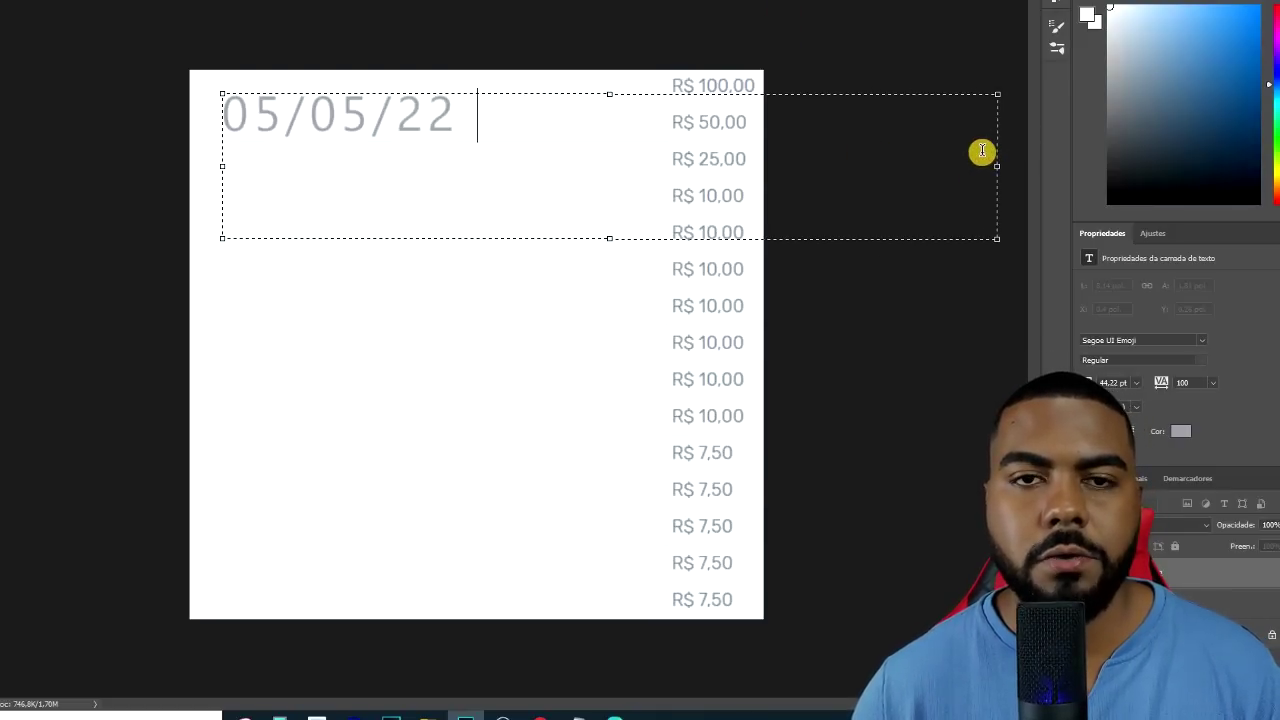
pyautogui.write('OBR')
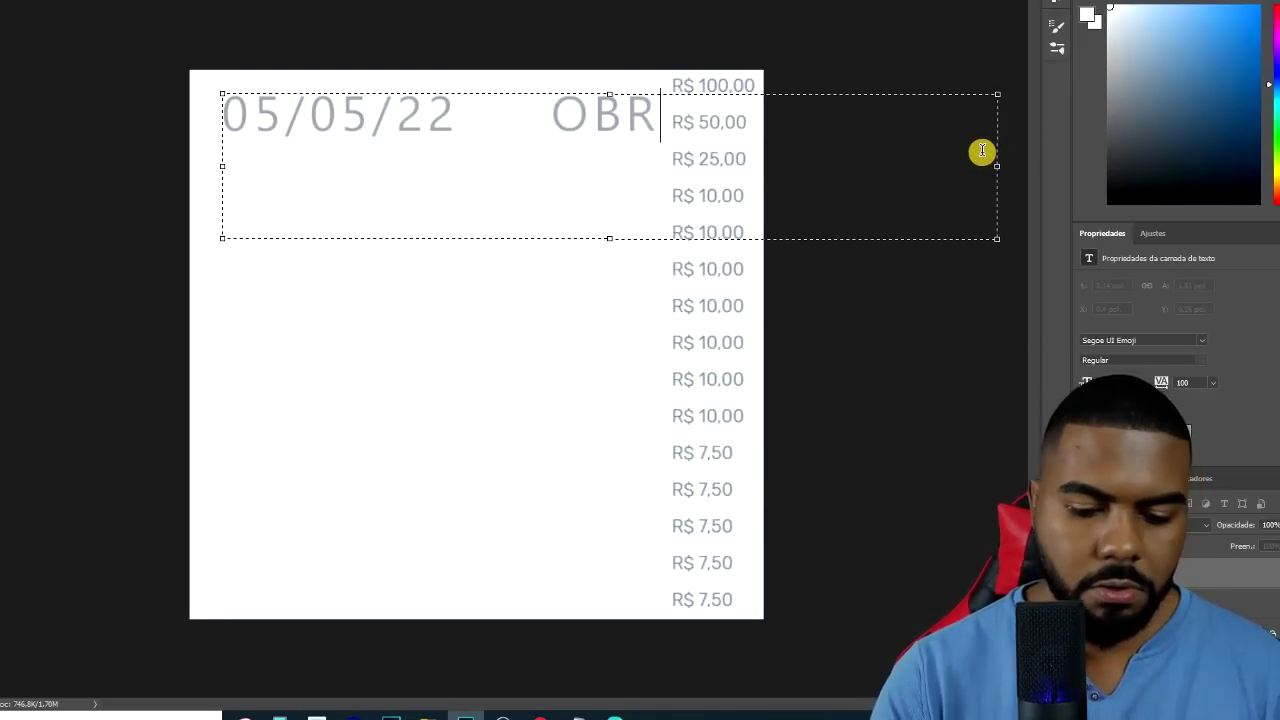
pyautogui.write('IGADO')
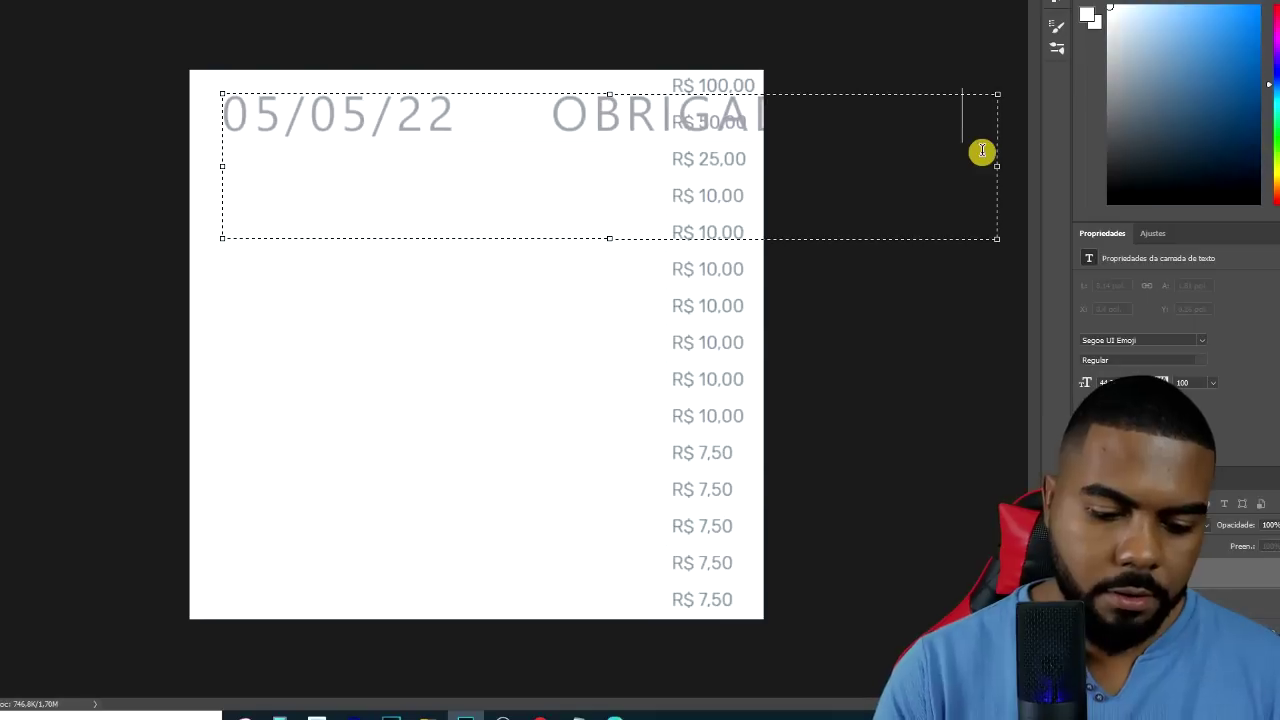
pyautogui.press('BackSpace')
pyautogui.press('BackSpace')
pyautogui.write('SEGUIR')
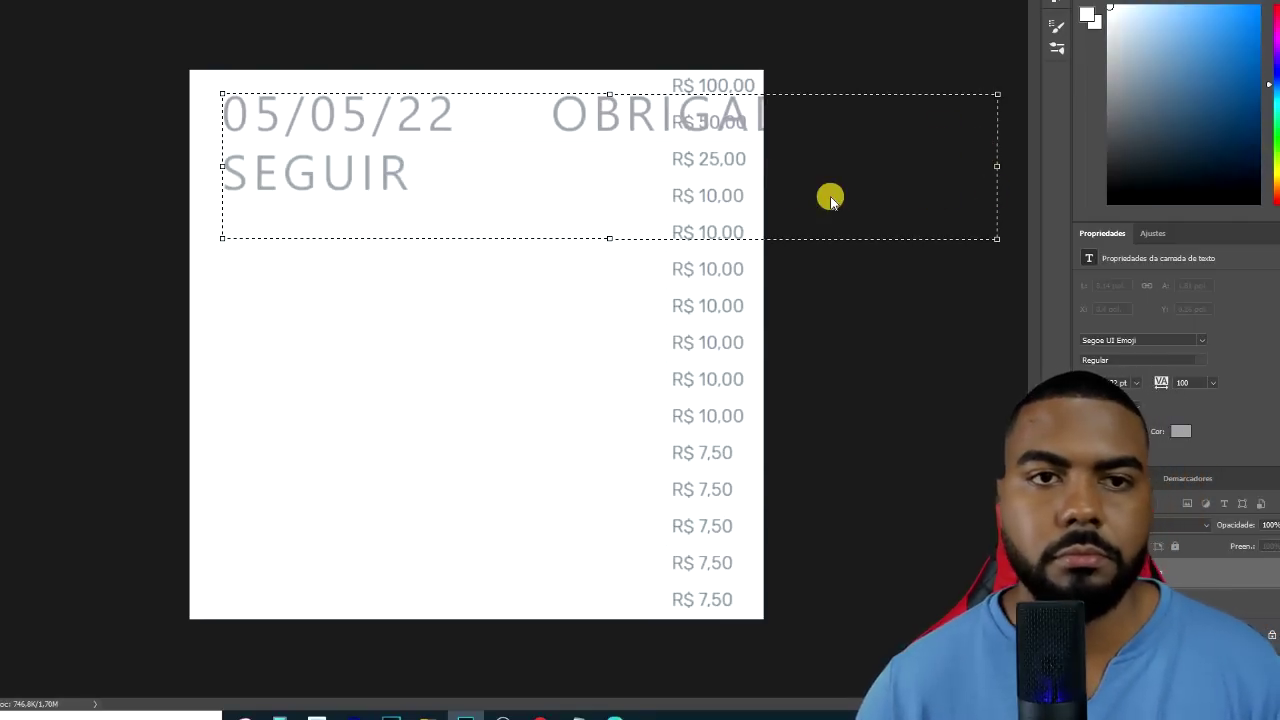
pyautogui.hotkey('ctrl', '-')
pyautogui.moveTo(831, 221); pyautogui.dragTo(964, 204)
pyautogui.click(4, 71)
# - Scale the text line to about 5.8 inches wide and place it beside the R$ 100,00 amount, clear of the prize column
pyautogui.hotkey('ctrl', 't')
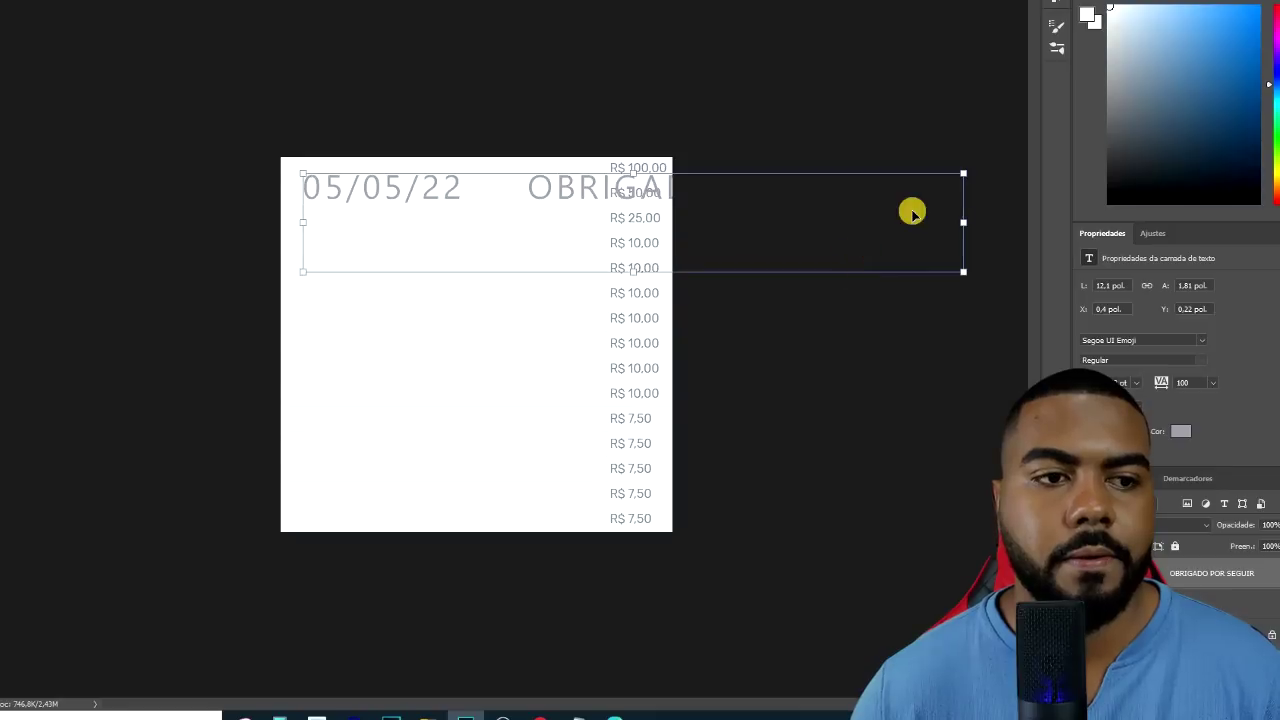
pyautogui.moveTo(963, 222); pyautogui.dragTo(591, 203)
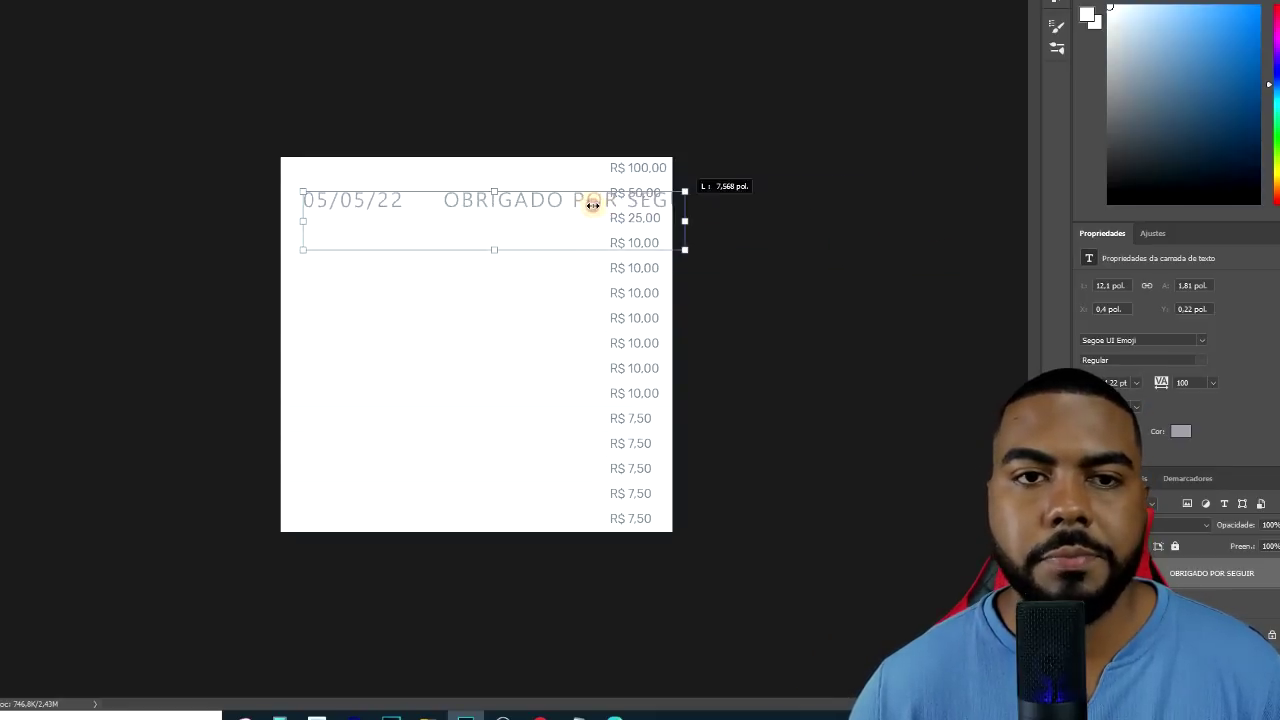
pyautogui.scroll(2, 432, 150)
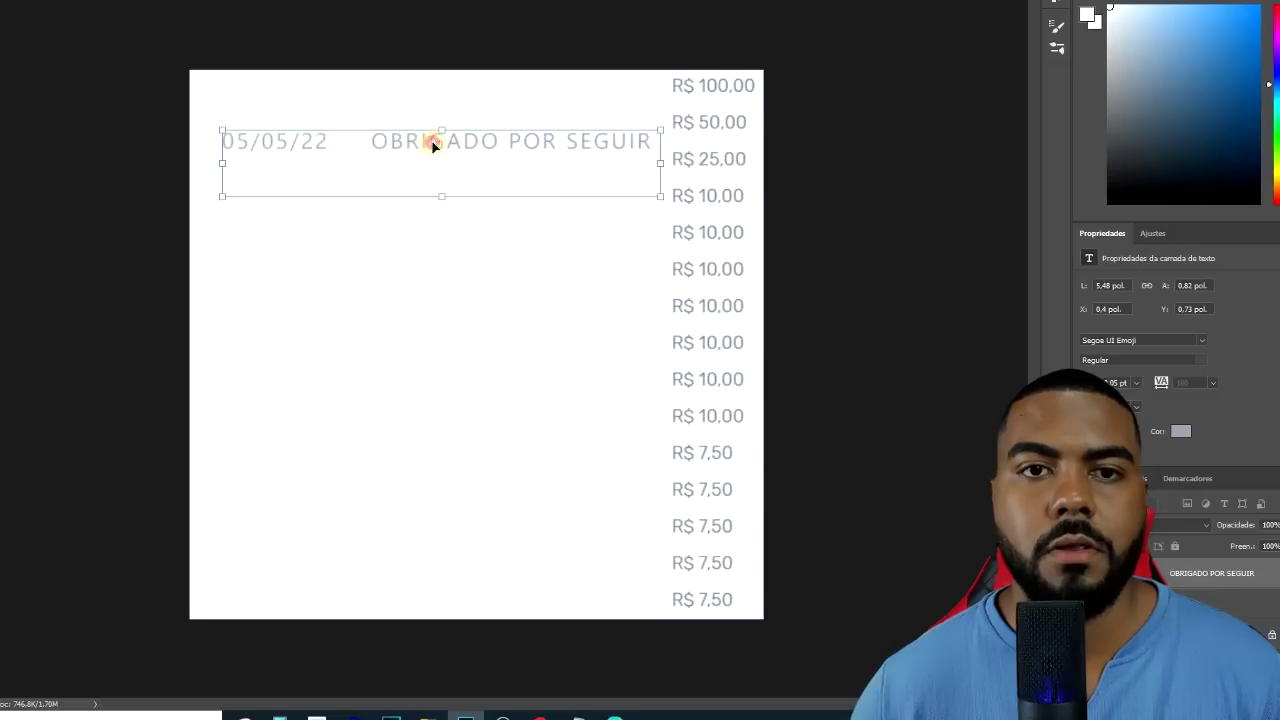
pyautogui.moveTo(409, 104); pyautogui.dragTo(382, 53)
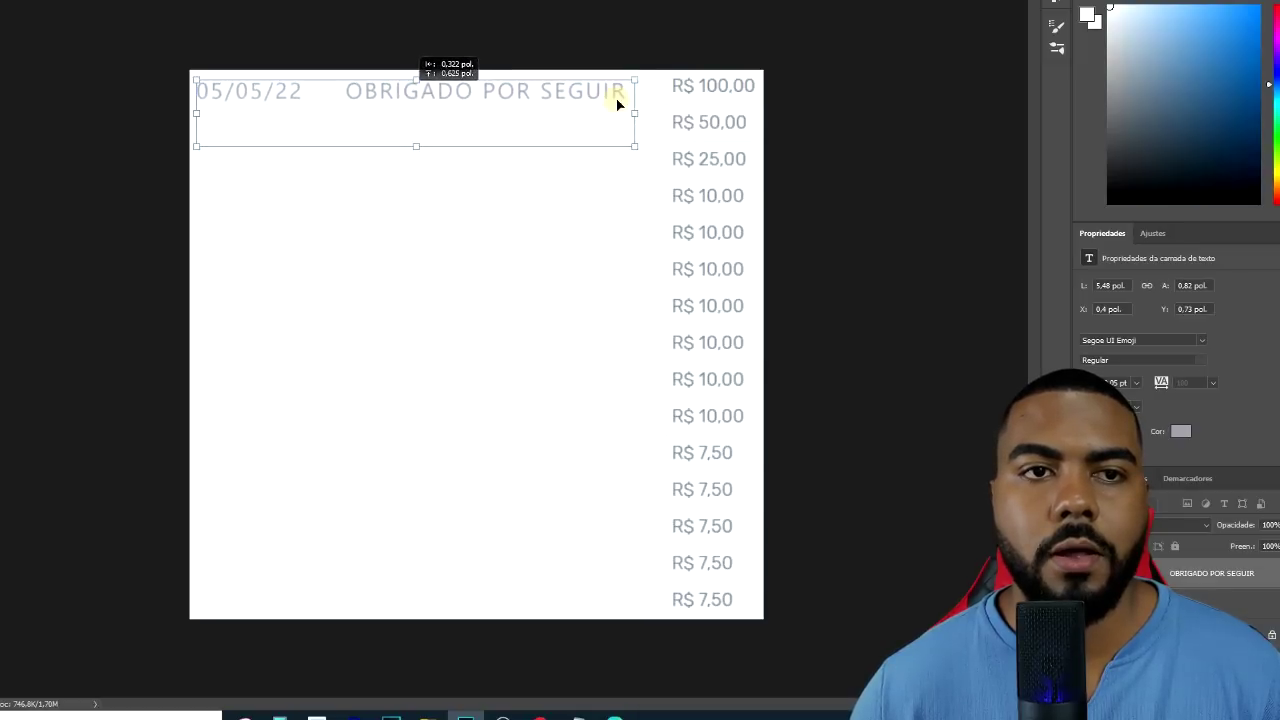
pyautogui.moveTo(655, 113); pyautogui.dragTo(663, 108)
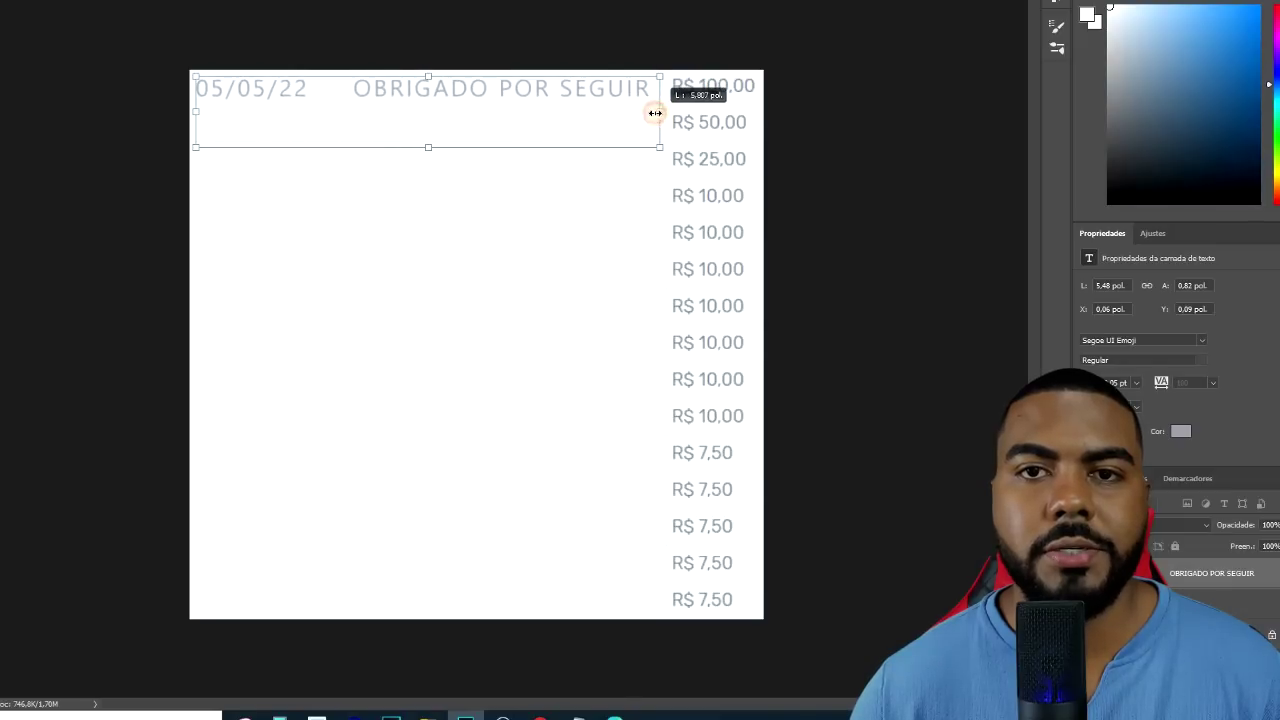
# - Duplicate the date and text line directly below the first, beside the R$ 50,00 amount
pyautogui.click(377, 88)
pyautogui.click(320, 123)
pyautogui.moveTo(422, 304); pyautogui.dragTo(374, 127)
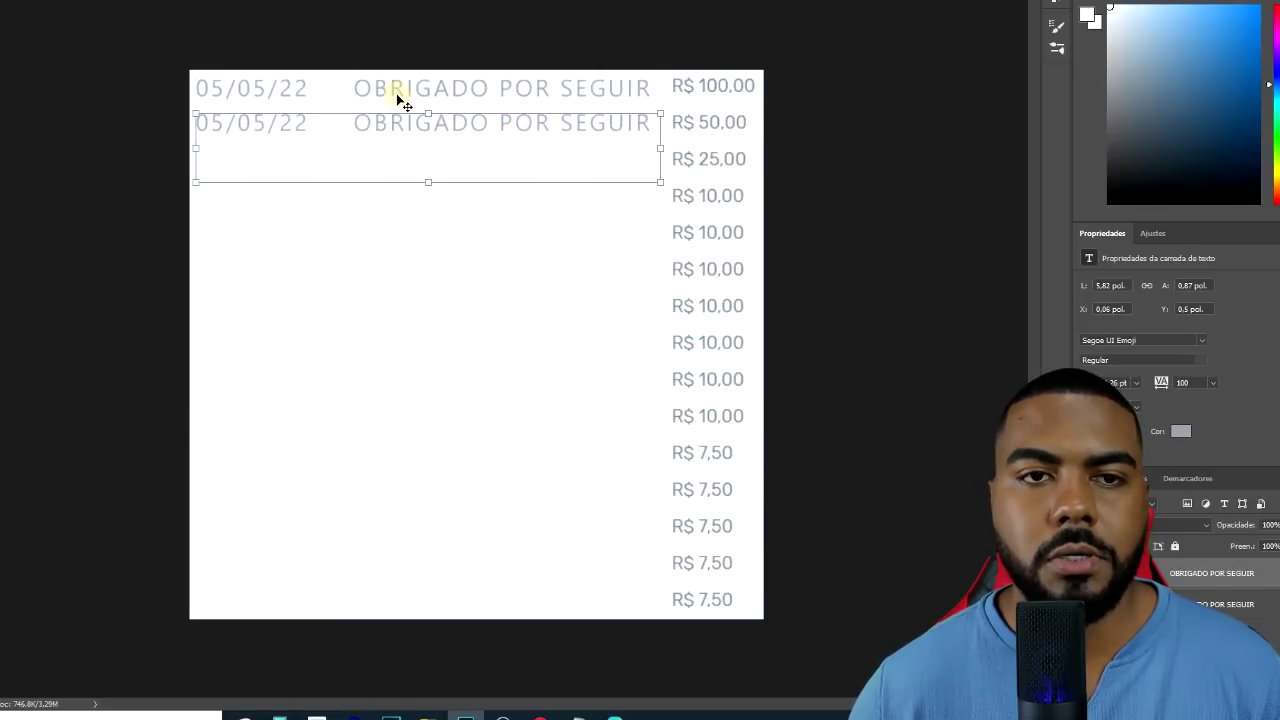
# - Copy the finished lines together and paste them below in blocks until there are eight stacked rows
pyautogui.keyDown('shift'); pyautogui.click(398, 98); pyautogui.keyUp('shift')
pyautogui.hotkey('ctrl', 'c')
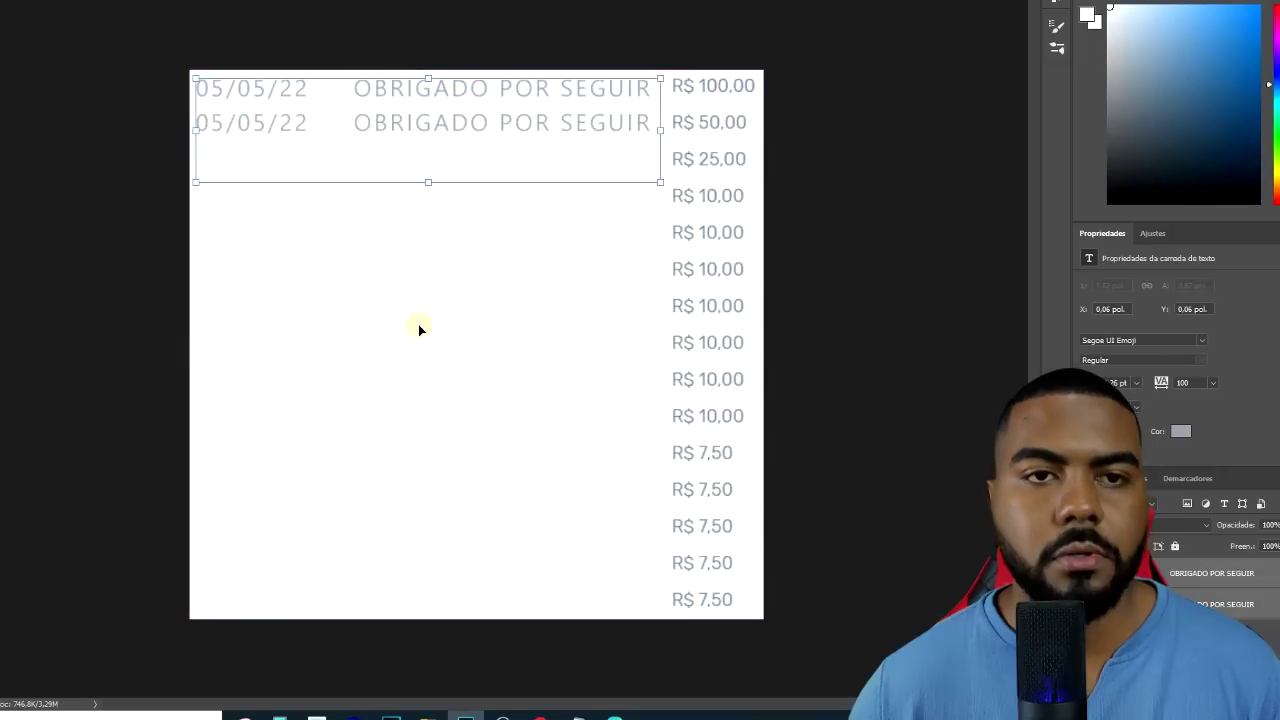
pyautogui.hotkey('ctrl', 'v')
pyautogui.moveTo(450, 326); pyautogui.dragTo(410, 273)
pyautogui.keyDown('shift'); pyautogui.click(426, 94); pyautogui.keyUp('shift')
pyautogui.moveTo(439, 327); pyautogui.dragTo(439, 327)
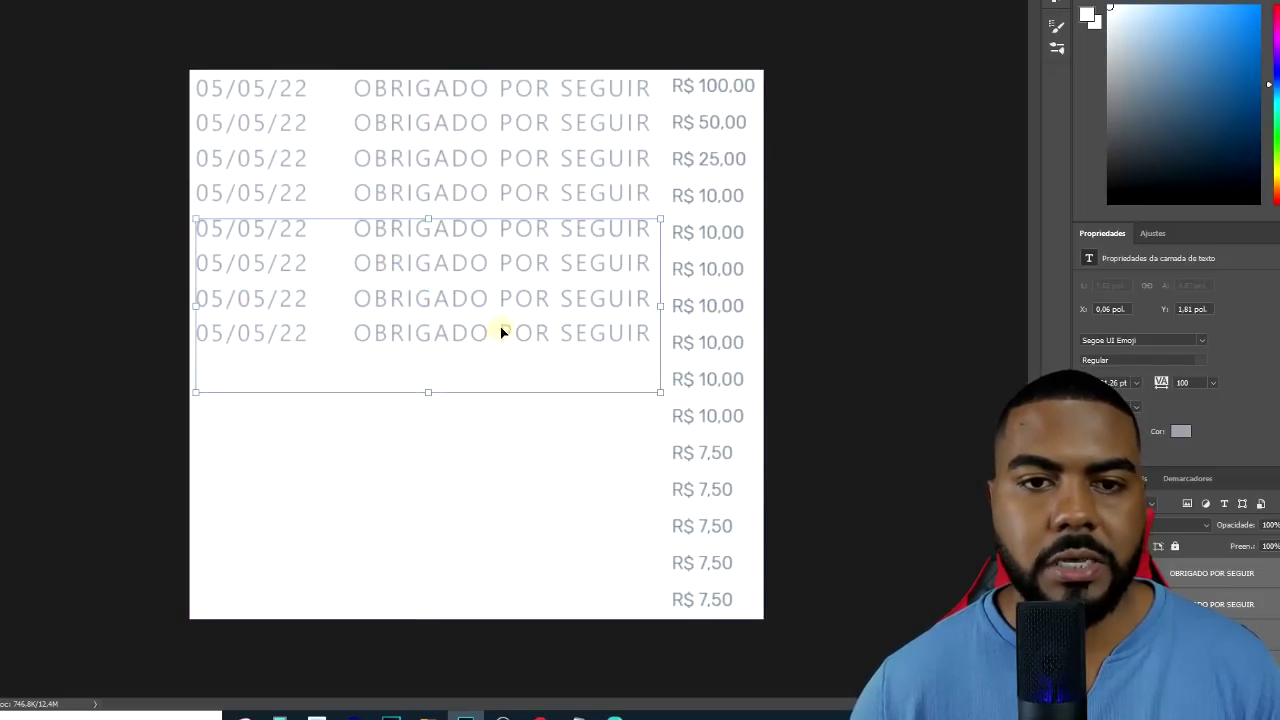
# - Paste four more date and text rows directly beneath the eighth row
pyautogui.hotkey('ctrl', 'v')
pyautogui.moveTo(461, 399); pyautogui.dragTo(456, 365)
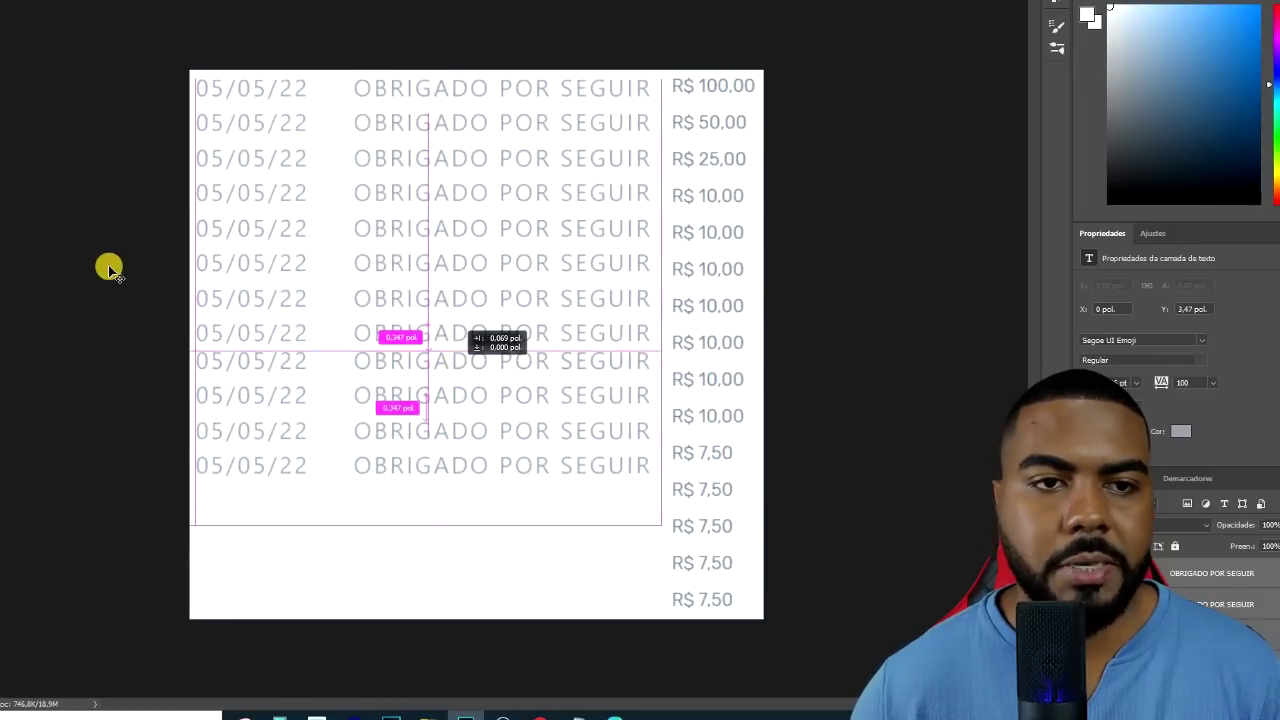
# - Select the lowest rows and paste four more copies below them, filling the list down to the canvas's lower edge
pyautogui.click(414, 466)
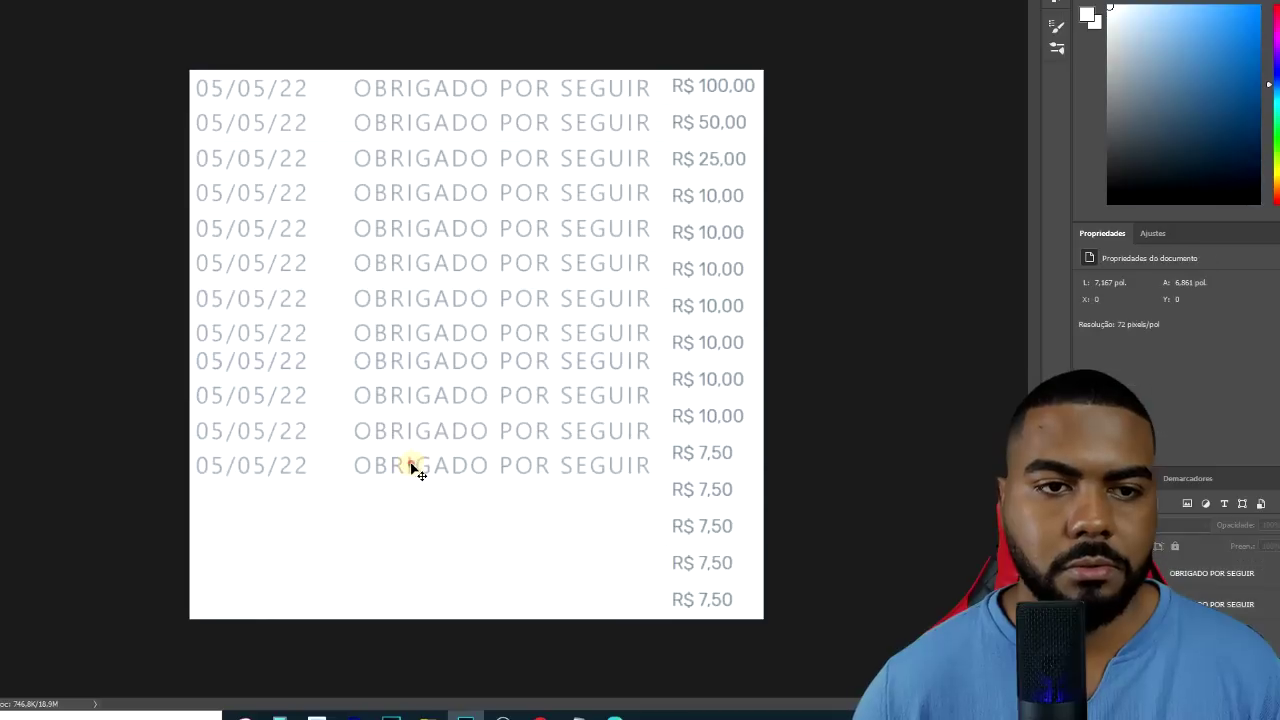
pyautogui.keyDown('shift'); pyautogui.click(414, 406); pyautogui.keyUp('shift')
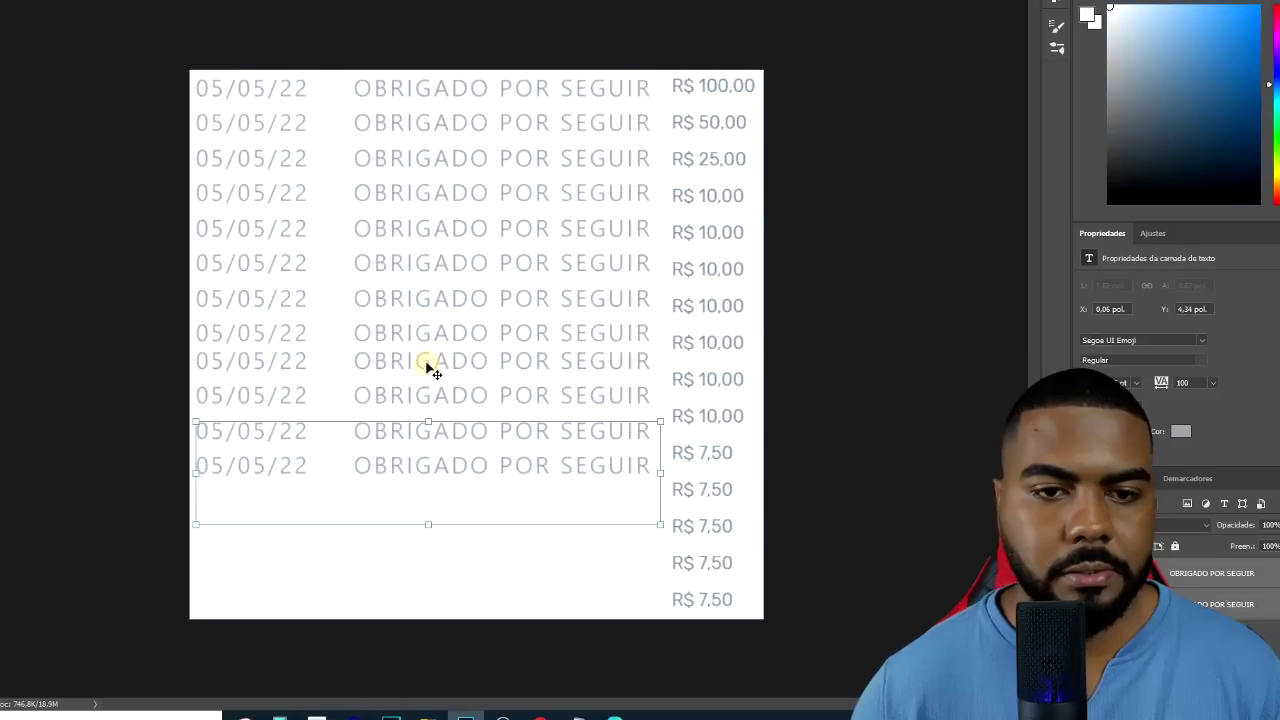
pyautogui.keyDown('shift'); pyautogui.click(428, 368); pyautogui.keyUp('shift')
pyautogui.click(157, 274)
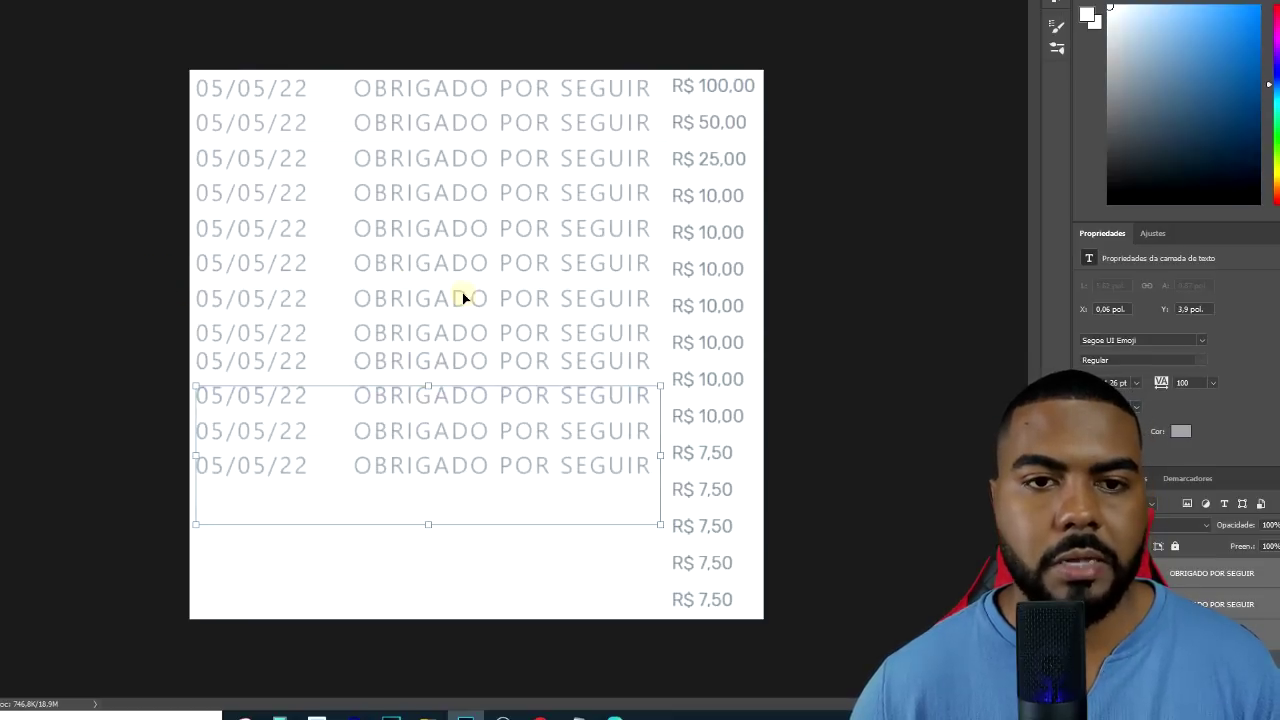
pyautogui.hotkey('ctrl', 'v')
pyautogui.moveTo(469, 290); pyautogui.dragTo(418, 497)
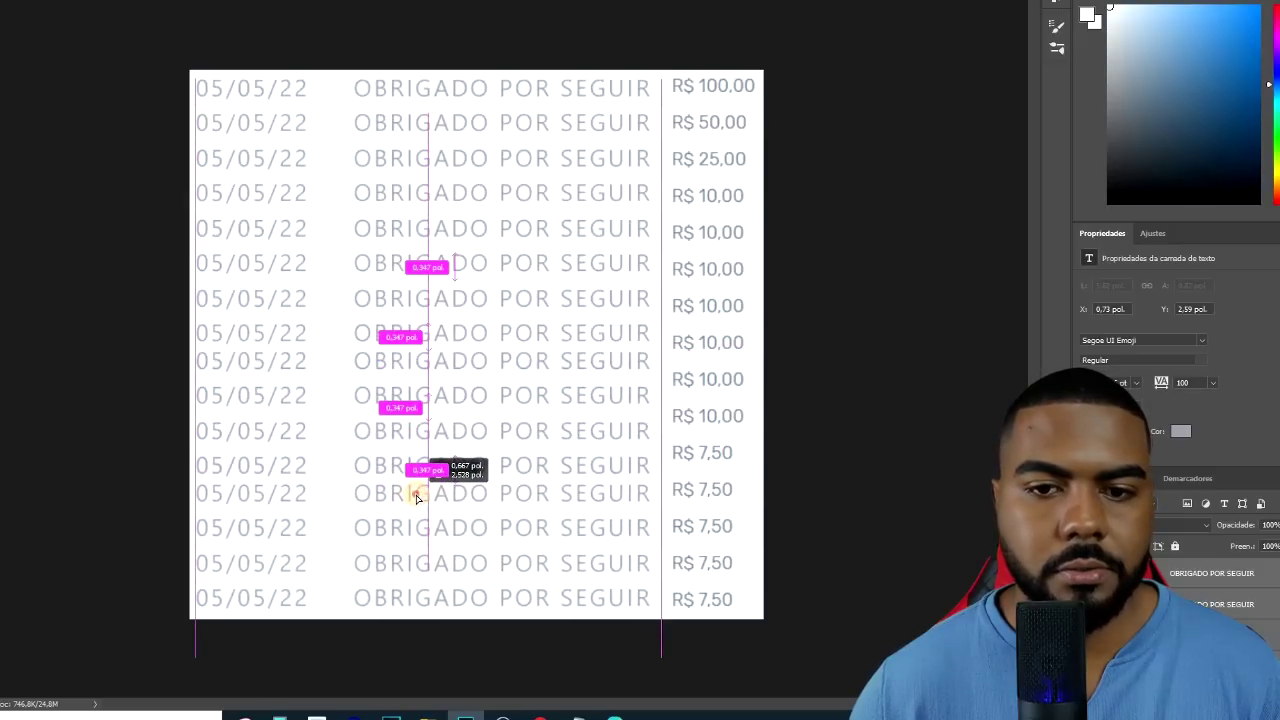
pyautogui.moveTo(418, 500); pyautogui.dragTo(418, 497)
pyautogui.click(127, 85)
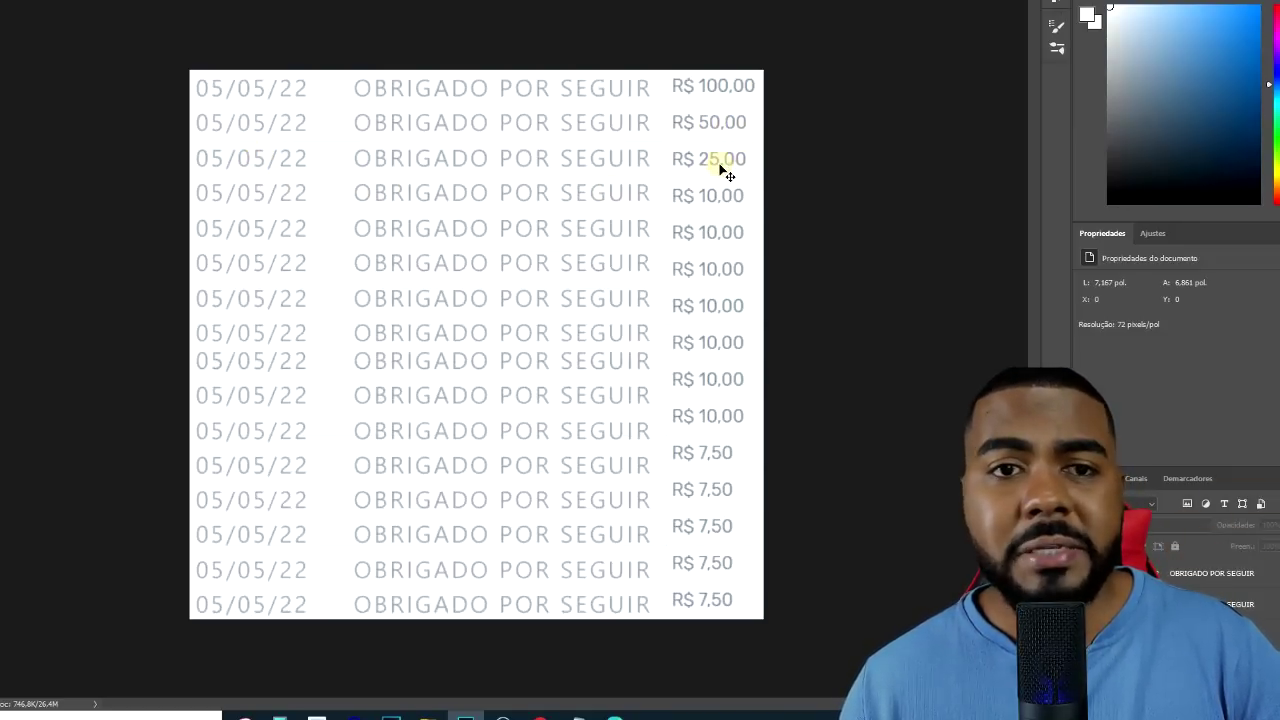
# - Change the date in the sixth row to 06/05/22 and in the seventh row to 07/05/22
pyautogui.doubleClick(226, 262)
pyautogui.click(216, 263)
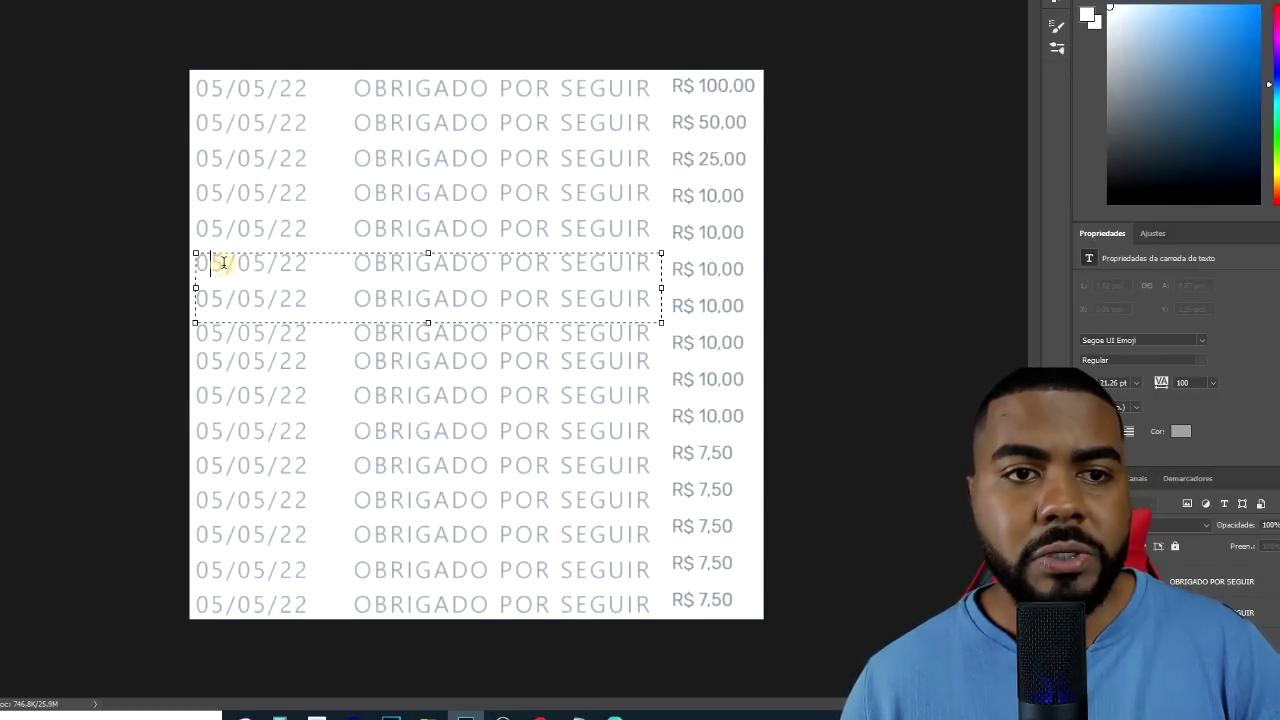
pyautogui.press('Delete')
pyautogui.write('6')
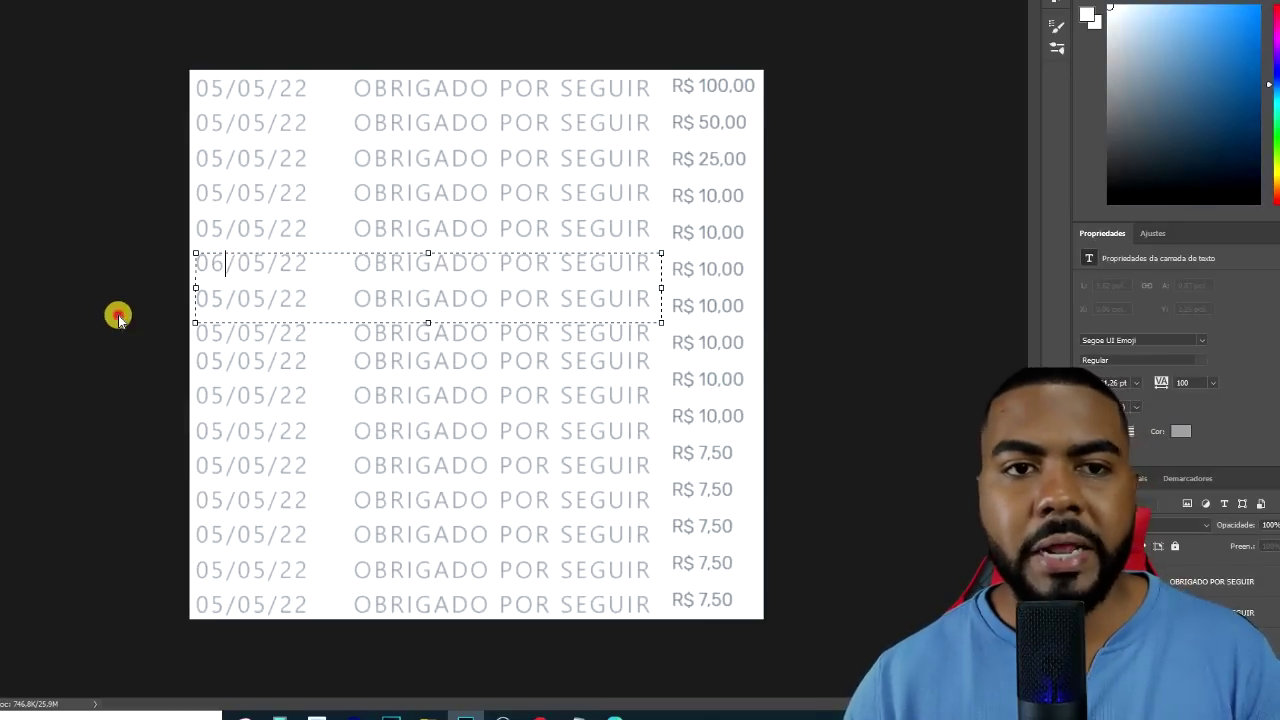
pyautogui.click(223, 296)
pyautogui.doubleClick(224, 300)
pyautogui.click(223, 298)
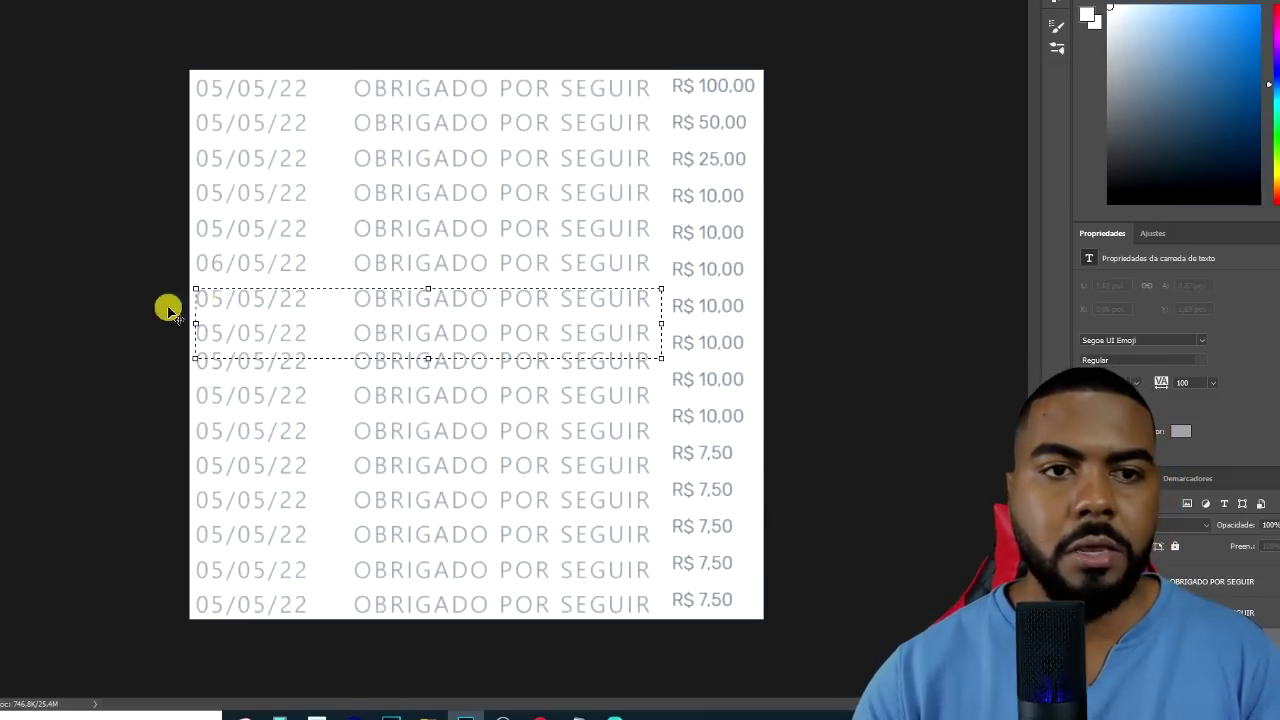
pyautogui.press('BackSpace')
pyautogui.write('7')
pyautogui.click(68, 347)
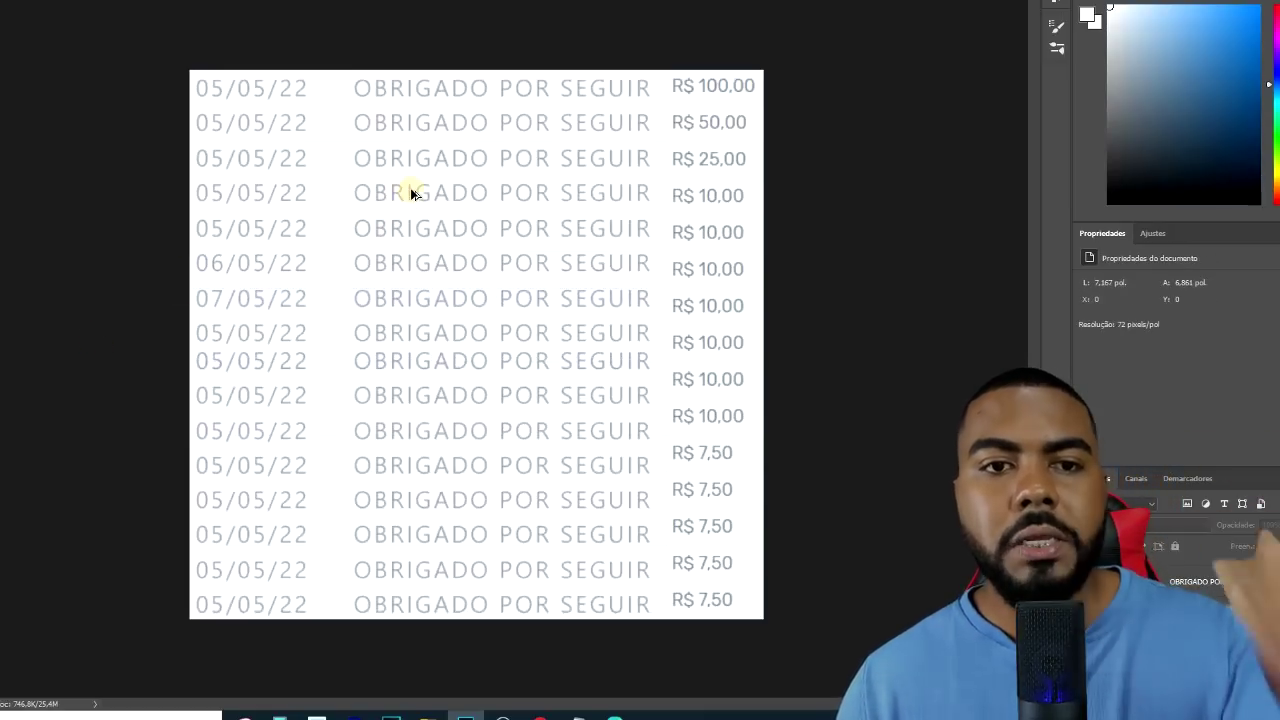
# - Examine all the date and text rows up close alongside the prize amounts, from the first row to the last
pyautogui.hotkey('ctrl', '+')
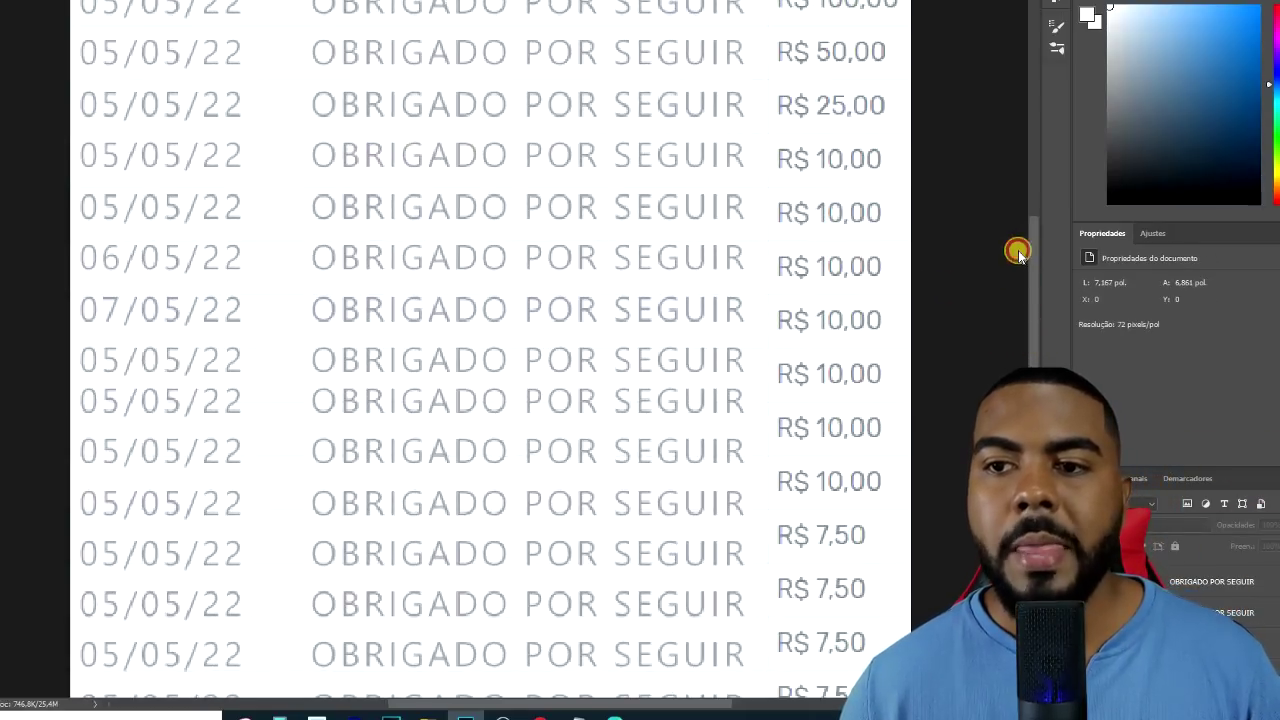
pyautogui.moveTo(1031, 370); pyautogui.dragTo(1027, 325)
pyautogui.scroll(2, 1027, 326)
pyautogui.scroll(-8, 1020, 350)
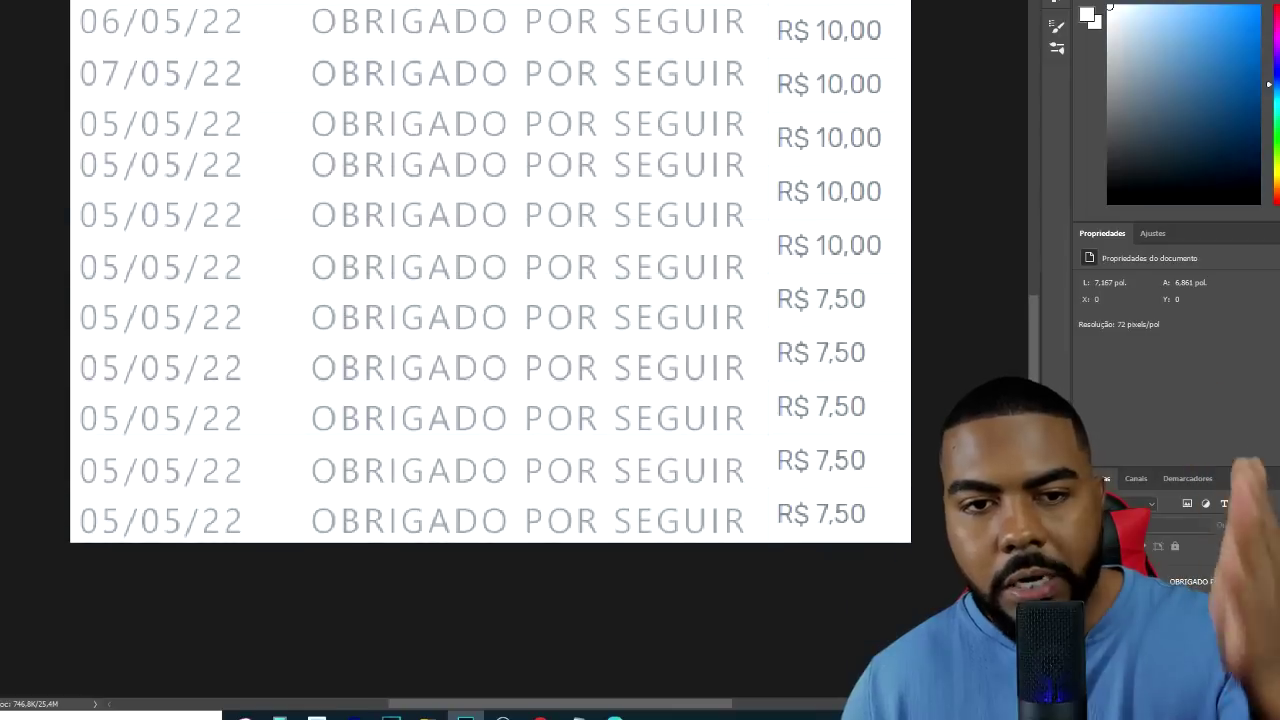
pyautogui.scroll(6, 990, 350)
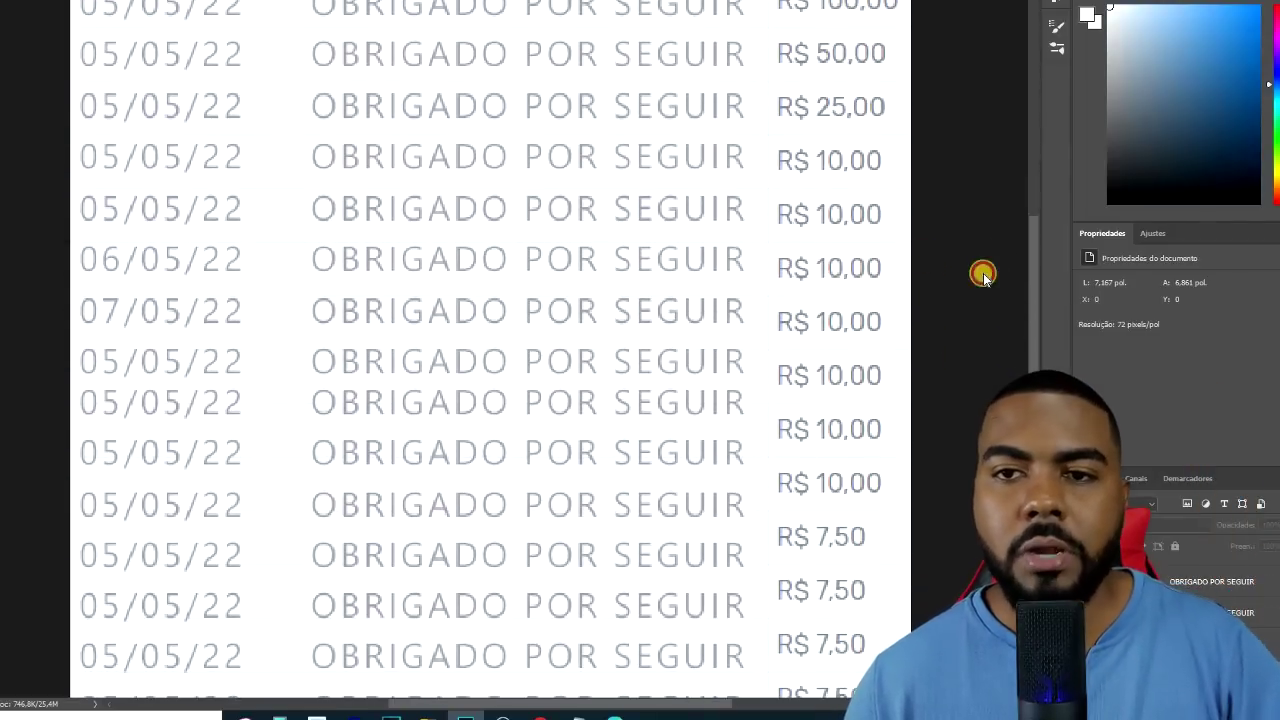
pyautogui.scroll(5, 1035, 250)
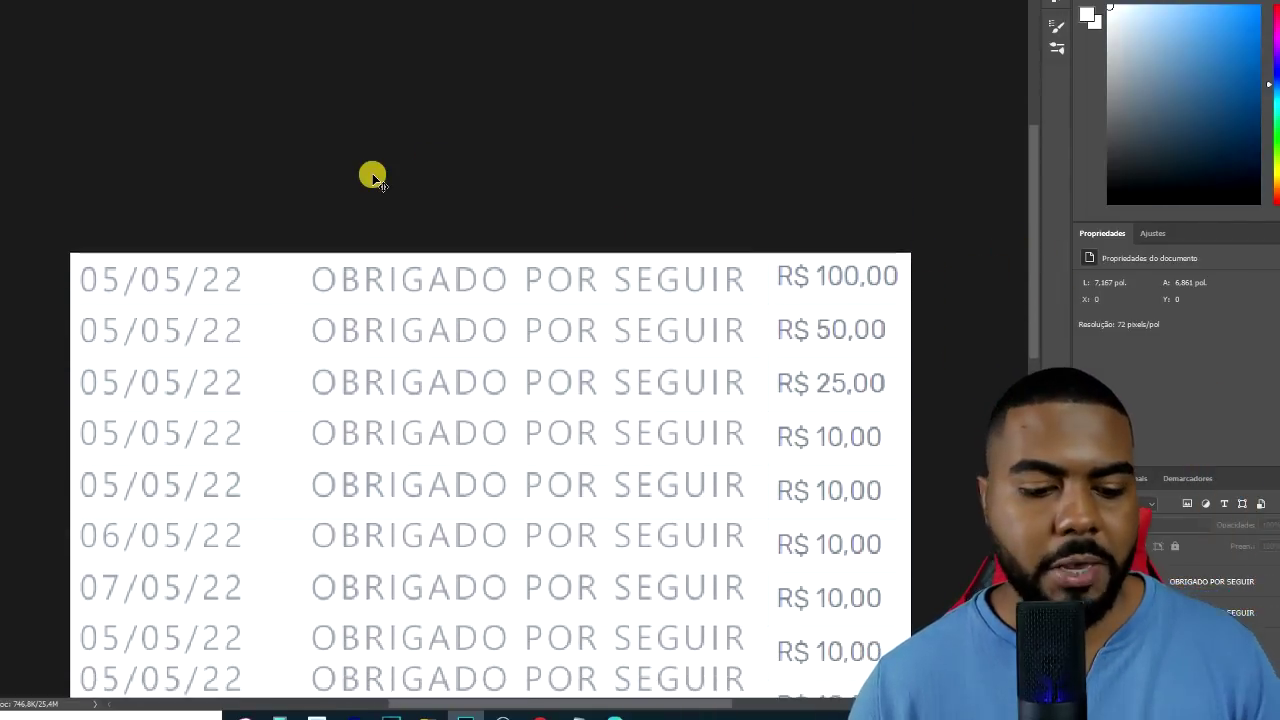
pyautogui.hotkey('ctrl', '-')
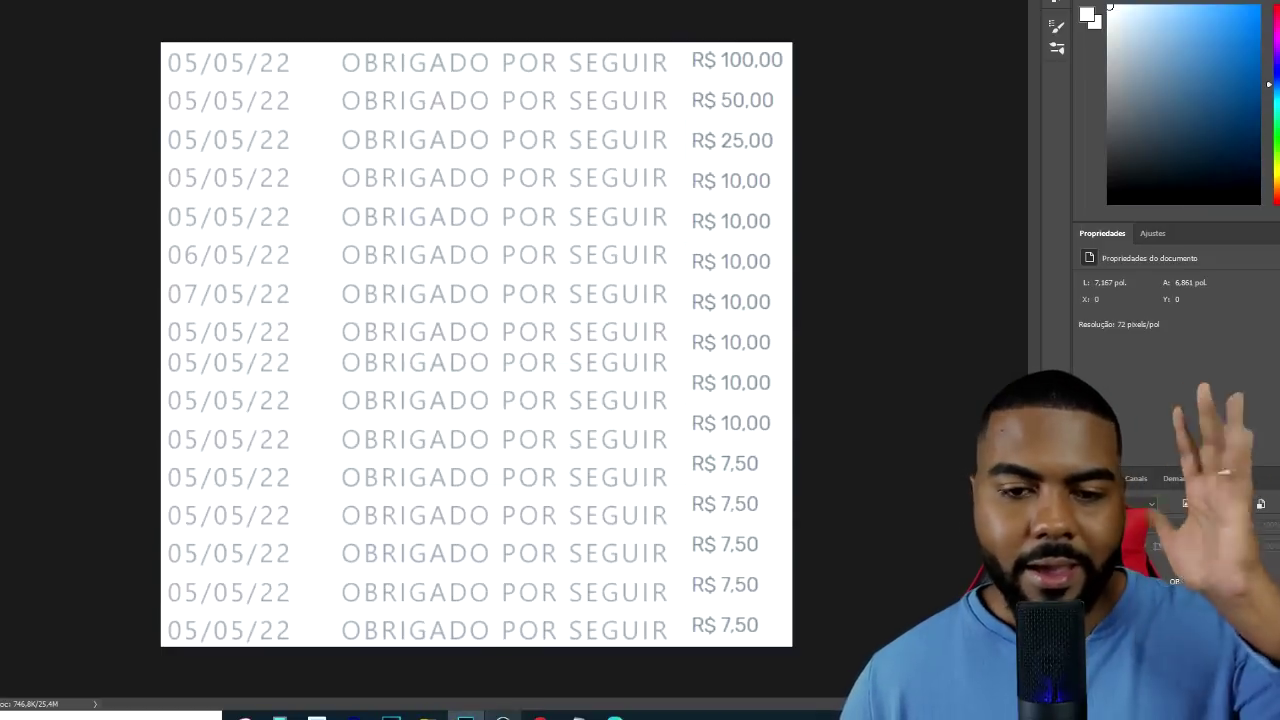
pyautogui.click(540, 716)
pyautogui.moveTo(698, 620)
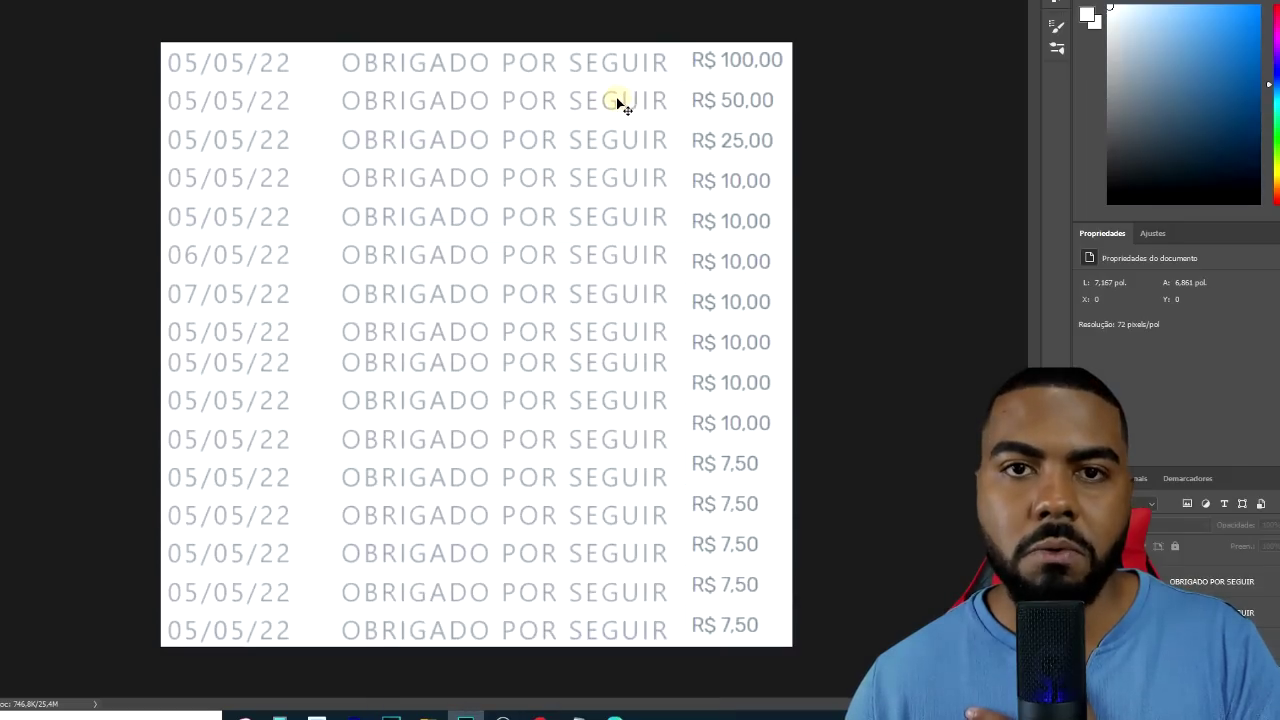
# - Replace "SEGUIR" with "CURTIR" in the second row and in the 06/05/22 row
pyautogui.moveTo(572, 102); pyautogui.dragTo(668, 98)
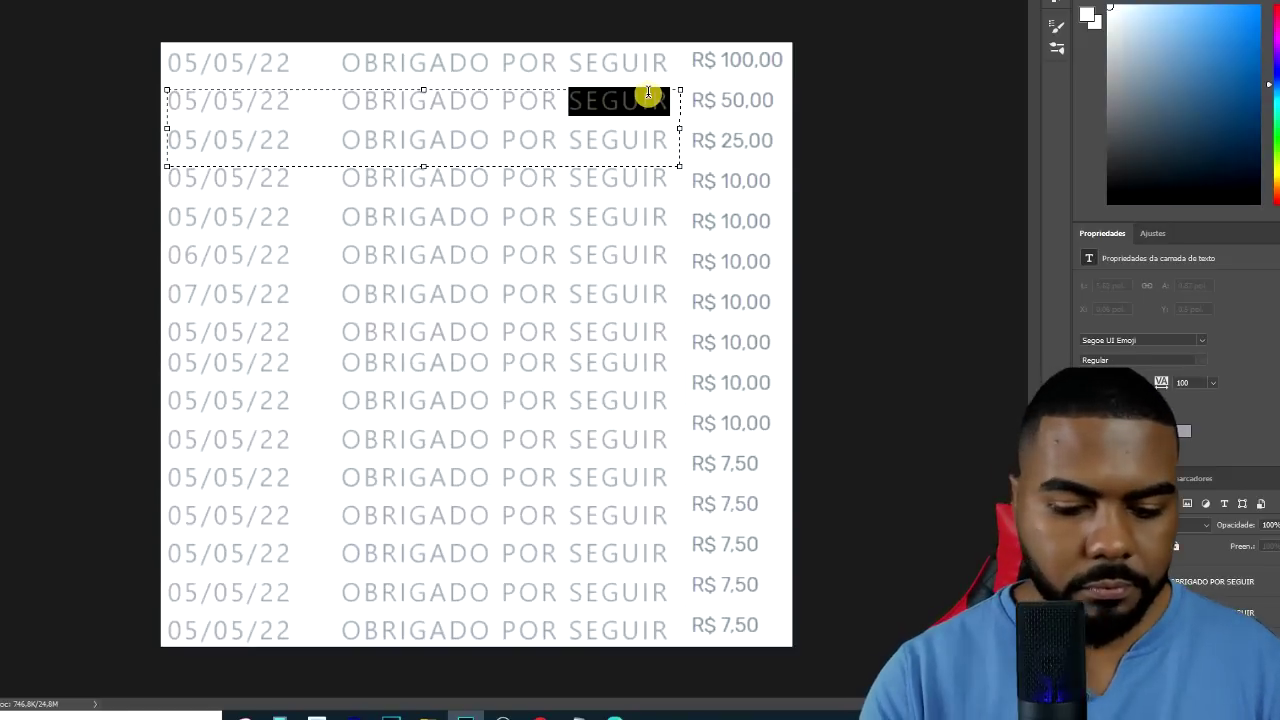
pyautogui.write('CURT')
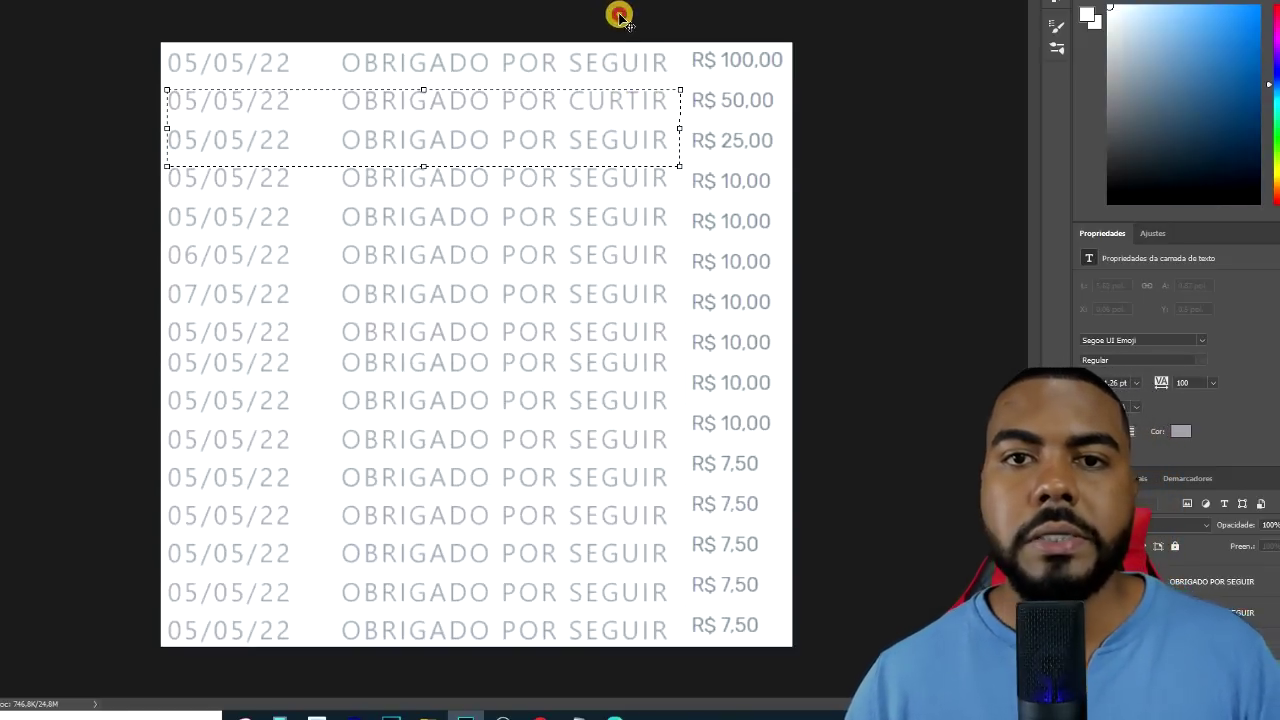
pyautogui.click(615, 257)
pyautogui.moveTo(573, 258); pyautogui.dragTo(686, 236)
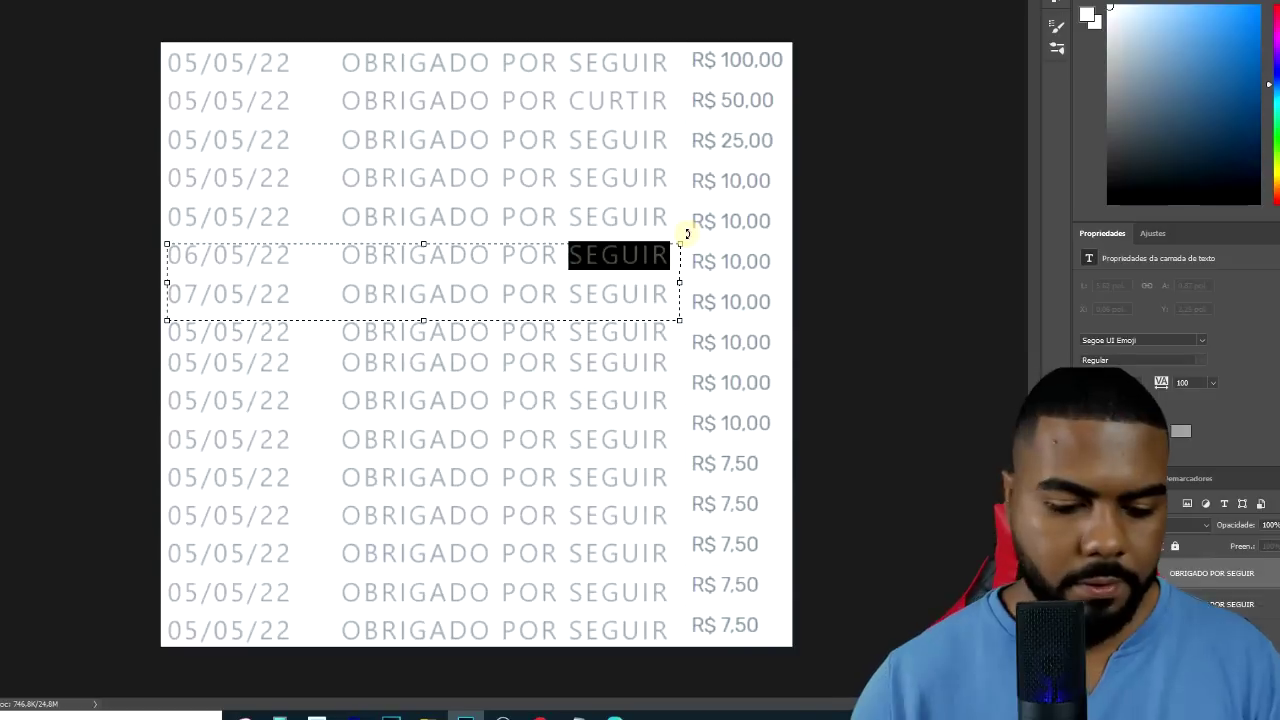
pyautogui.write('CURT')
# - Replace "SEGUIR" with "CURTIR" in the eleventh row of the list
pyautogui.click(578, 445)
pyautogui.click(572, 443)
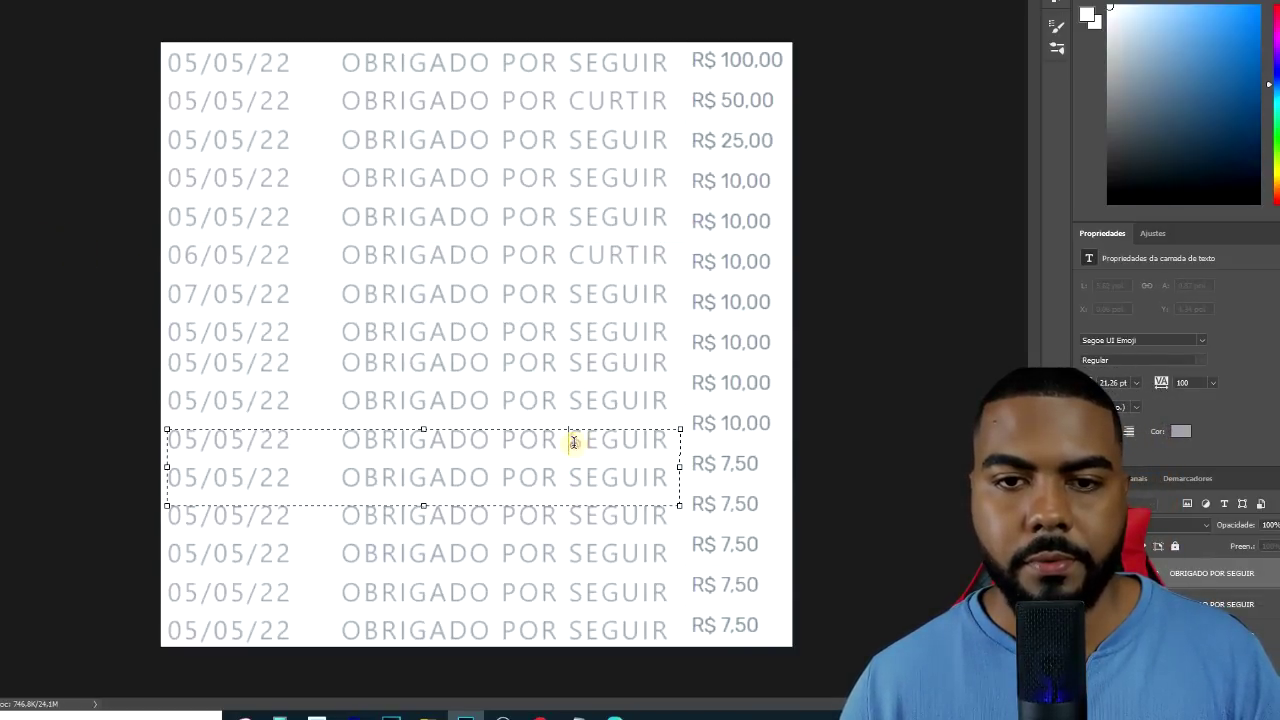
pyautogui.hotkey('shift', 'Right')
pyautogui.hotkey('shift', 'Right')
pyautogui.hotkey('shift', 'Right')
pyautogui.hotkey('shift', 'Right')
pyautogui.hotkey('shift', 'Right')
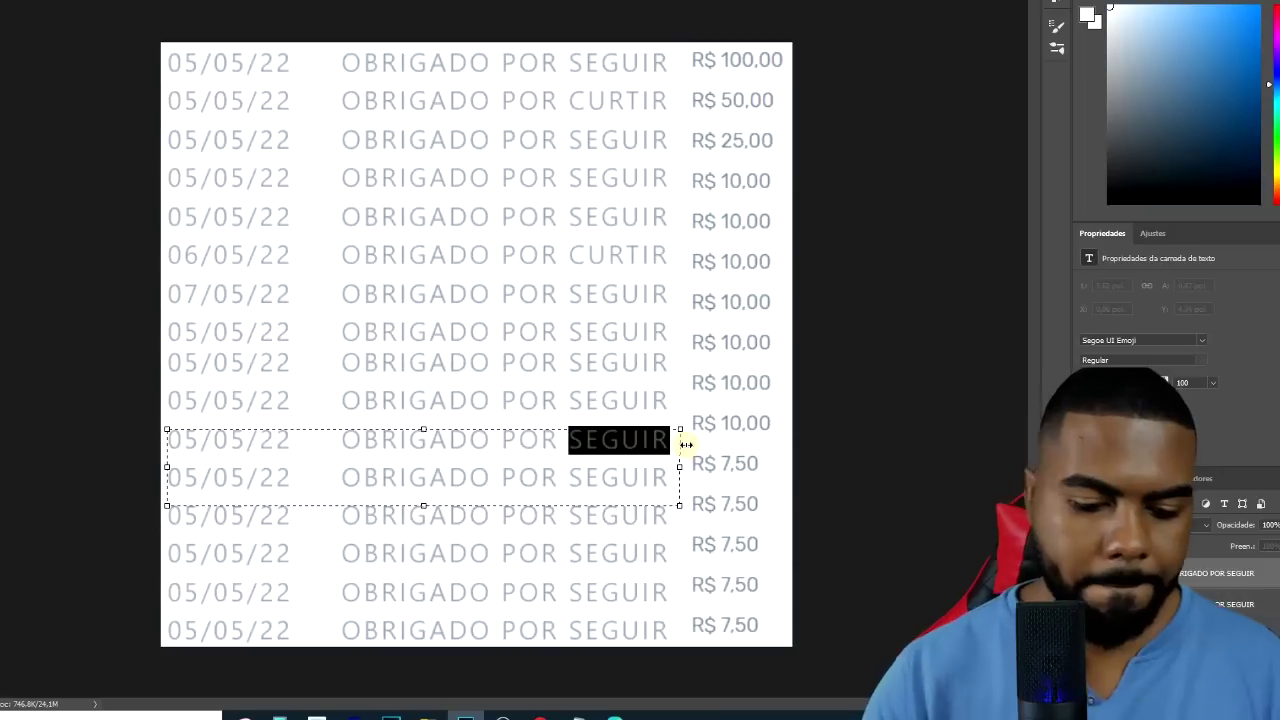
pyautogui.write('CUR')
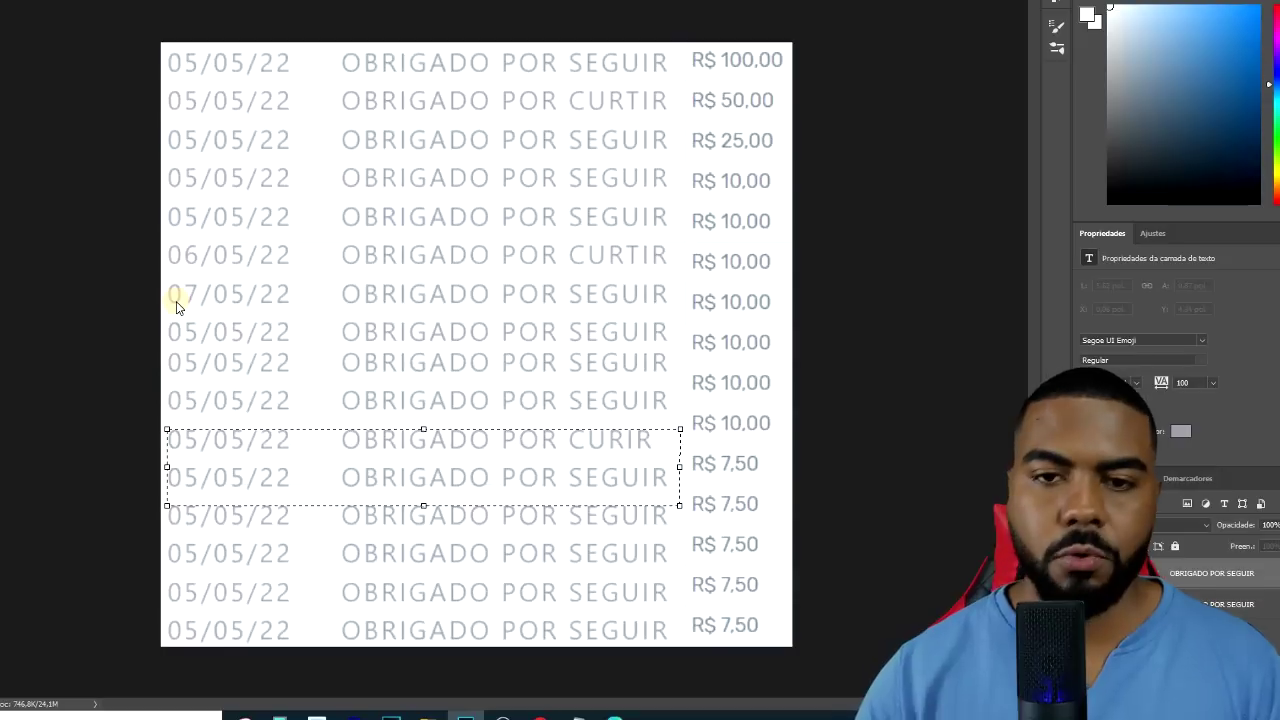
pyautogui.write('T')
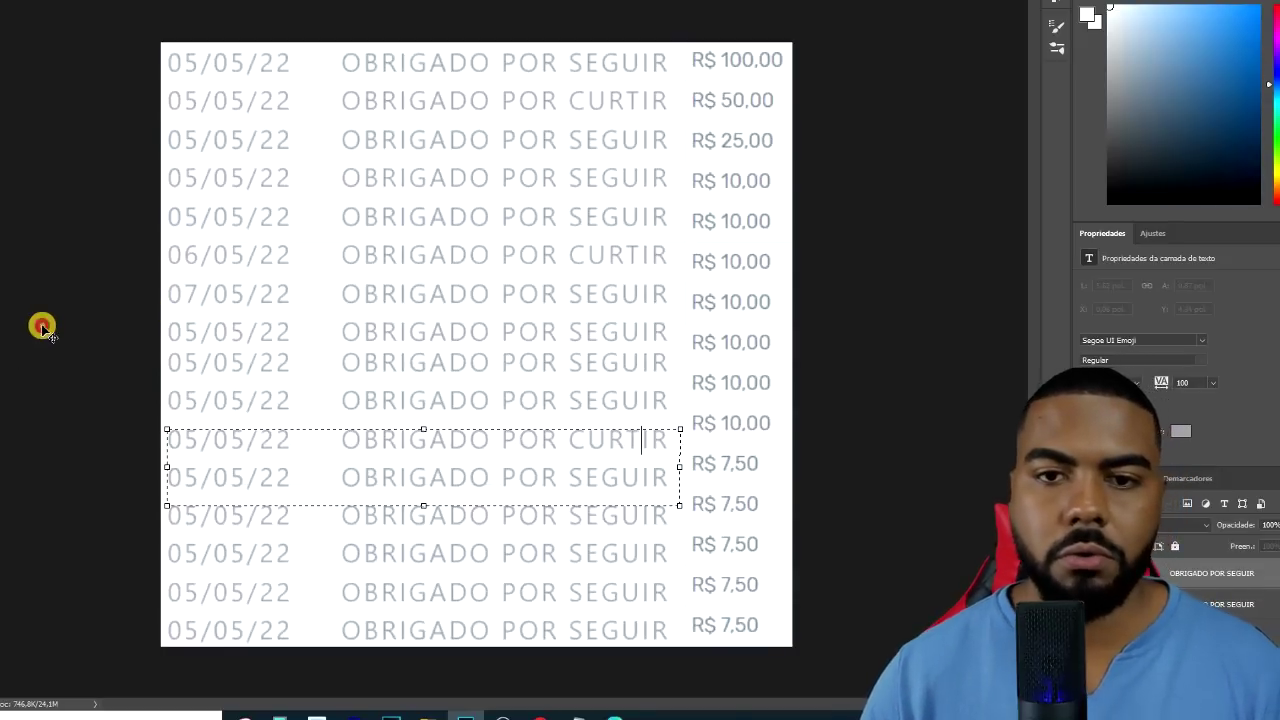
# - Finish the text edit in the eleventh row and switch to the GanharNoInsta user ranking page in Chrome, showing its prize rules
pyautogui.click(119, 573)
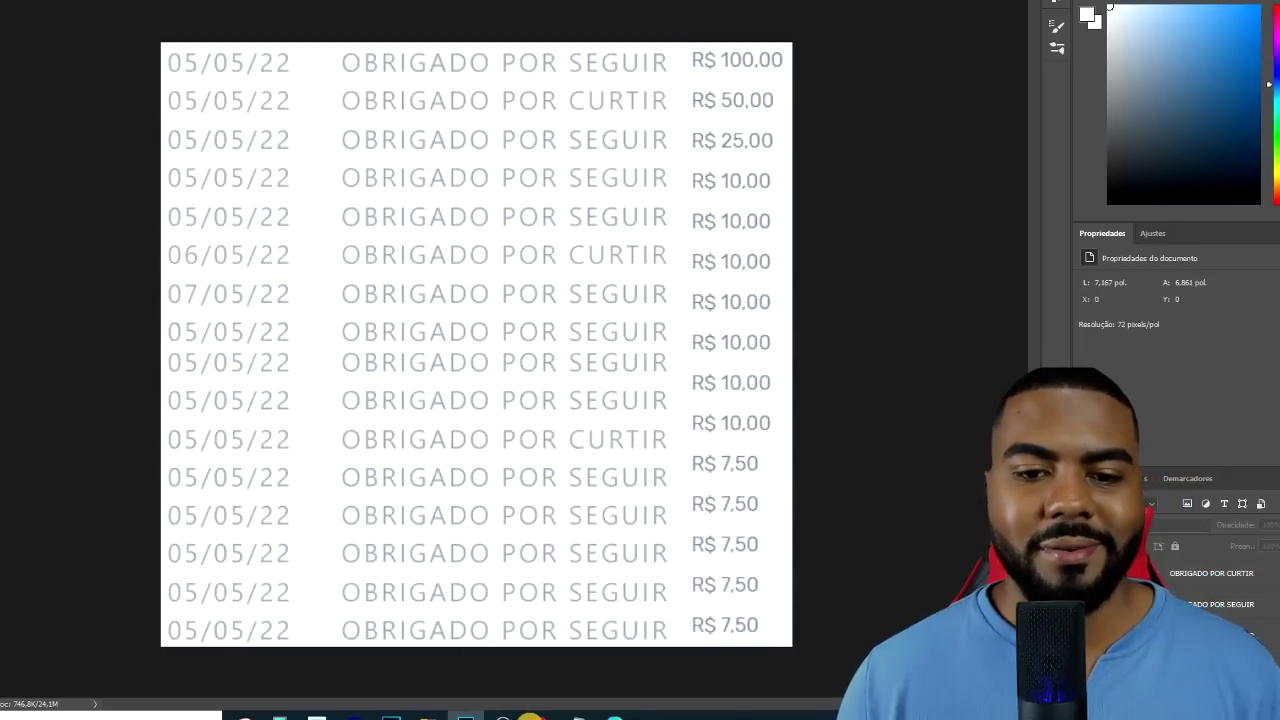
pyautogui.moveTo(522, 716)
pyautogui.click(468, 669)
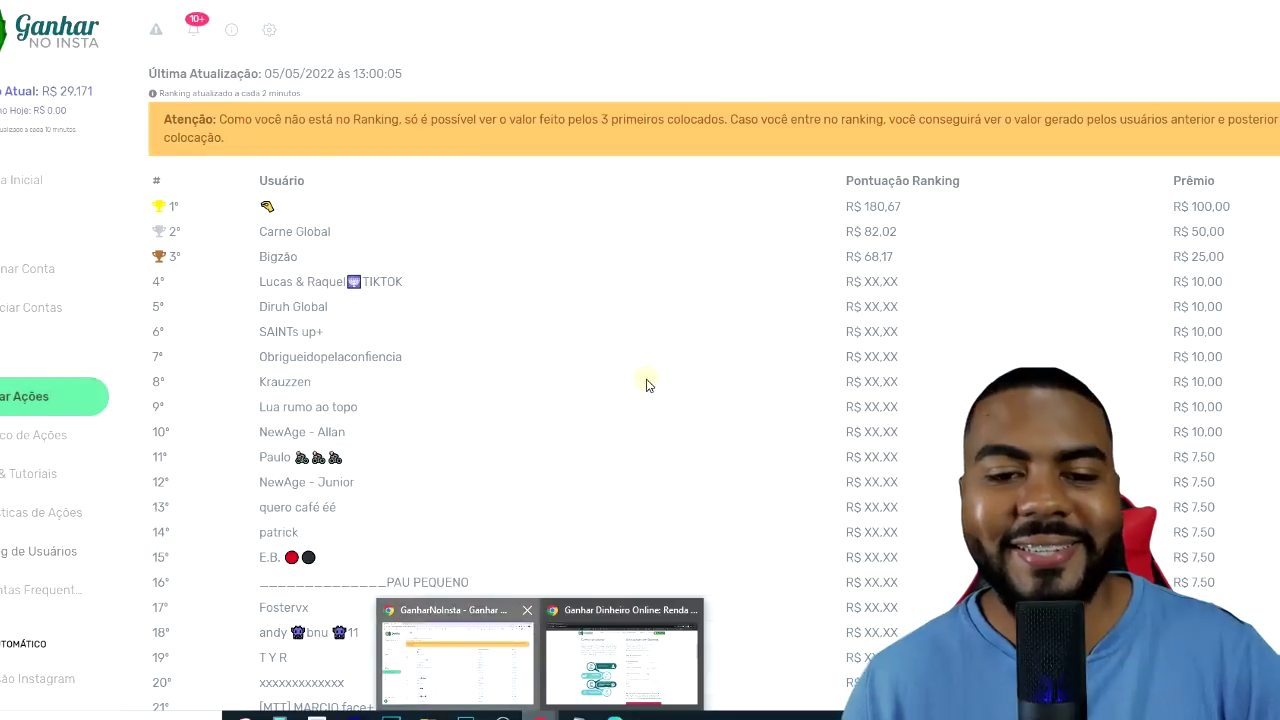
pyautogui.scroll(7, 620, 410)
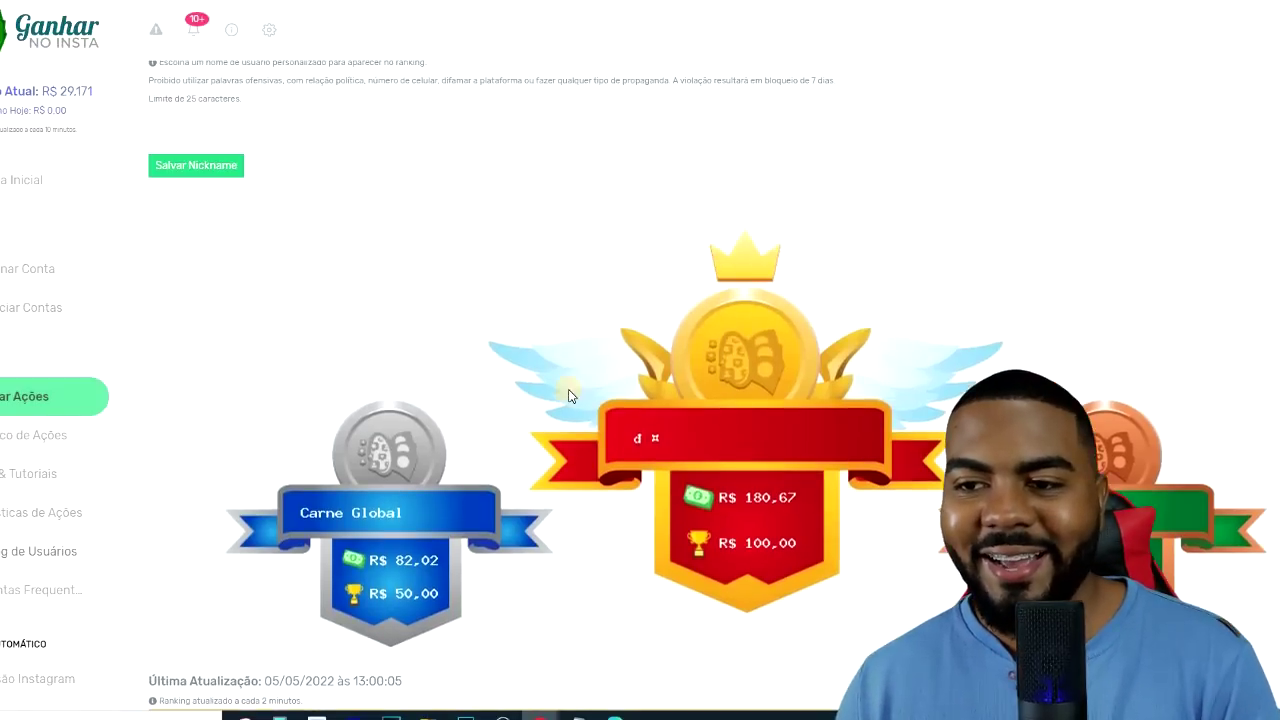
pyautogui.scroll(4, 313, 388)
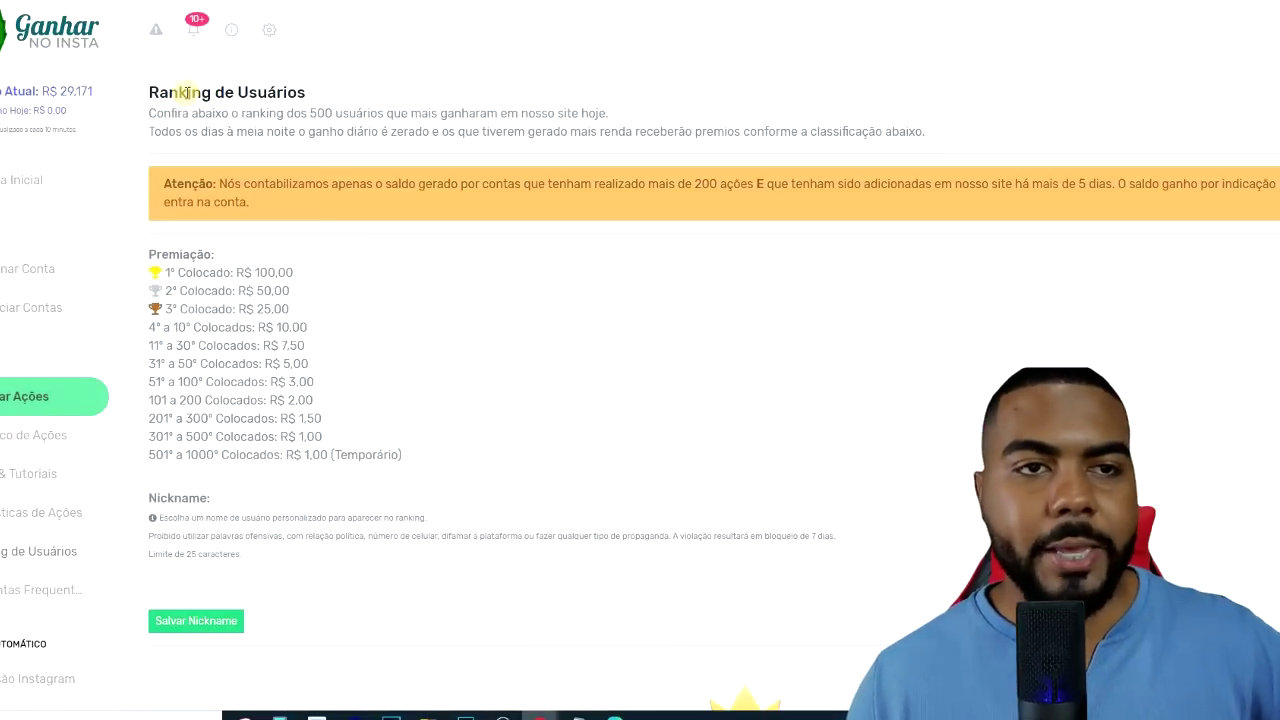
# - Open the priority notifications list and examine the withdrawal and bonus amounts in the most recent affiliate messages
pyautogui.click(196, 27)
pyautogui.click(716, 317)
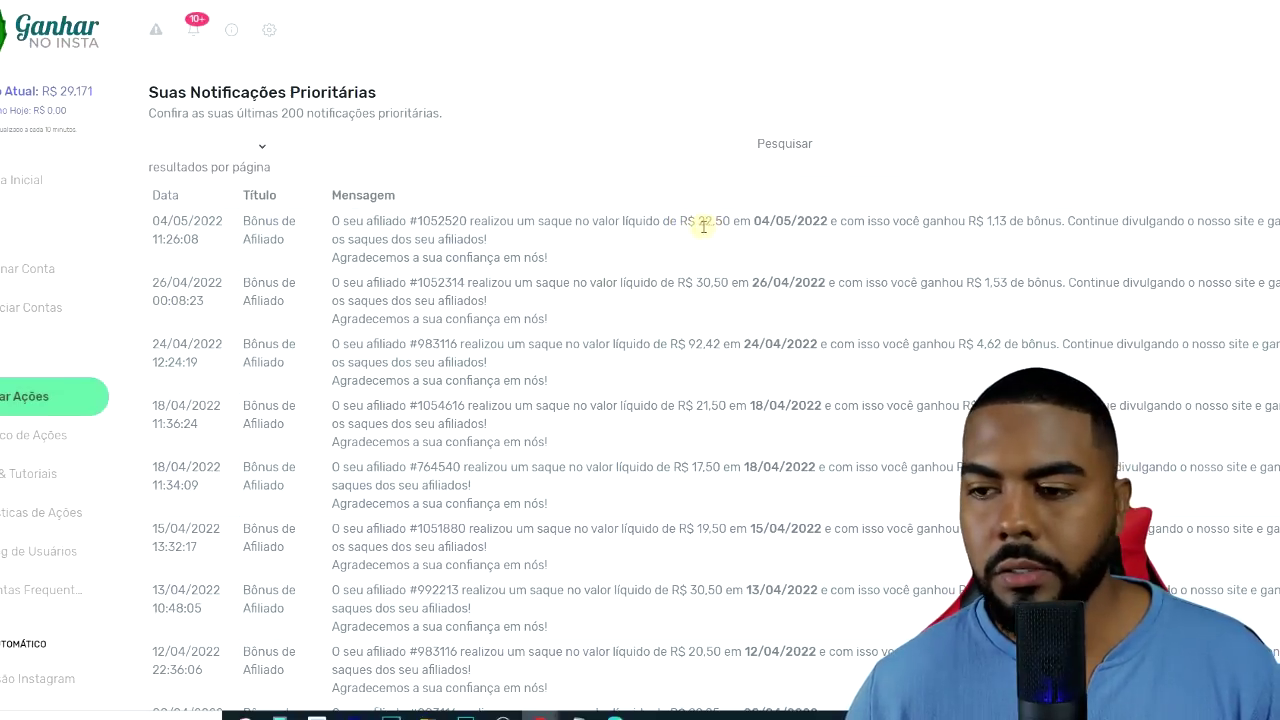
pyautogui.moveTo(699, 225)
pyautogui.mouseDown()
pyautogui.moveTo(725, 242)
pyautogui.moveTo(737, 214)
pyautogui.moveTo(723, 223)
pyautogui.mouseUp()
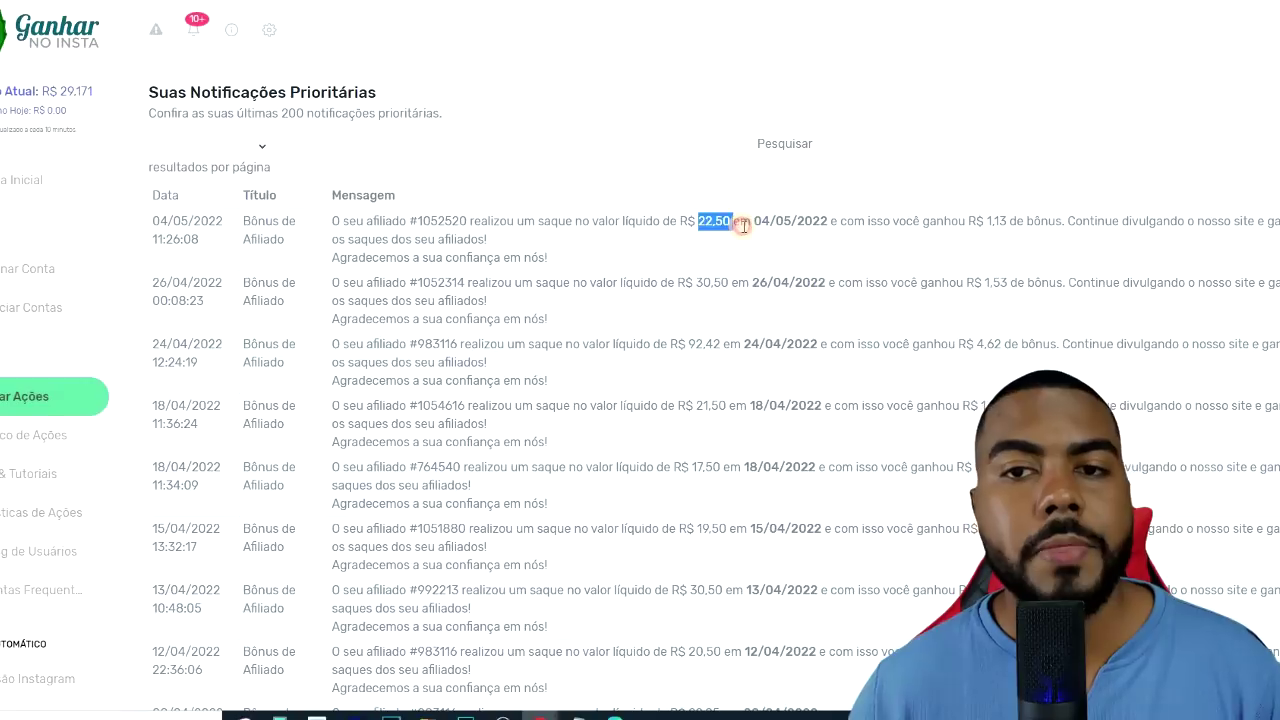
pyautogui.doubleClick(997, 221)
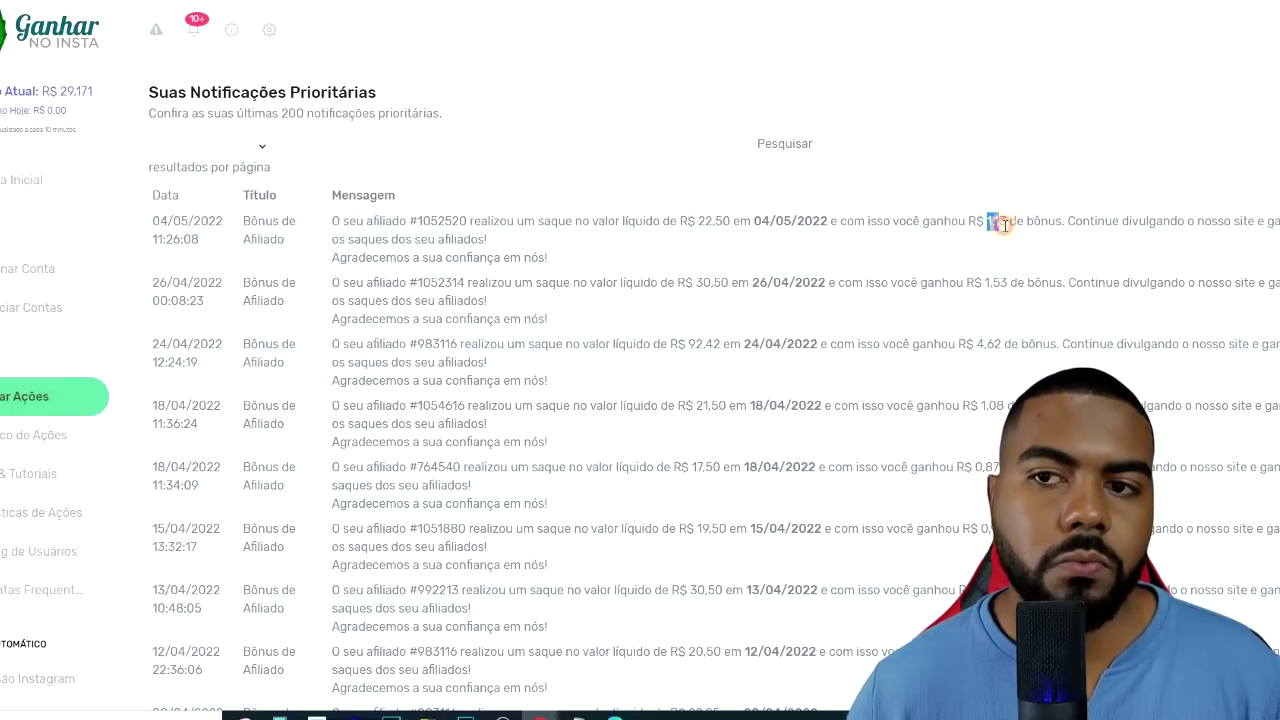
pyautogui.click(956, 359)
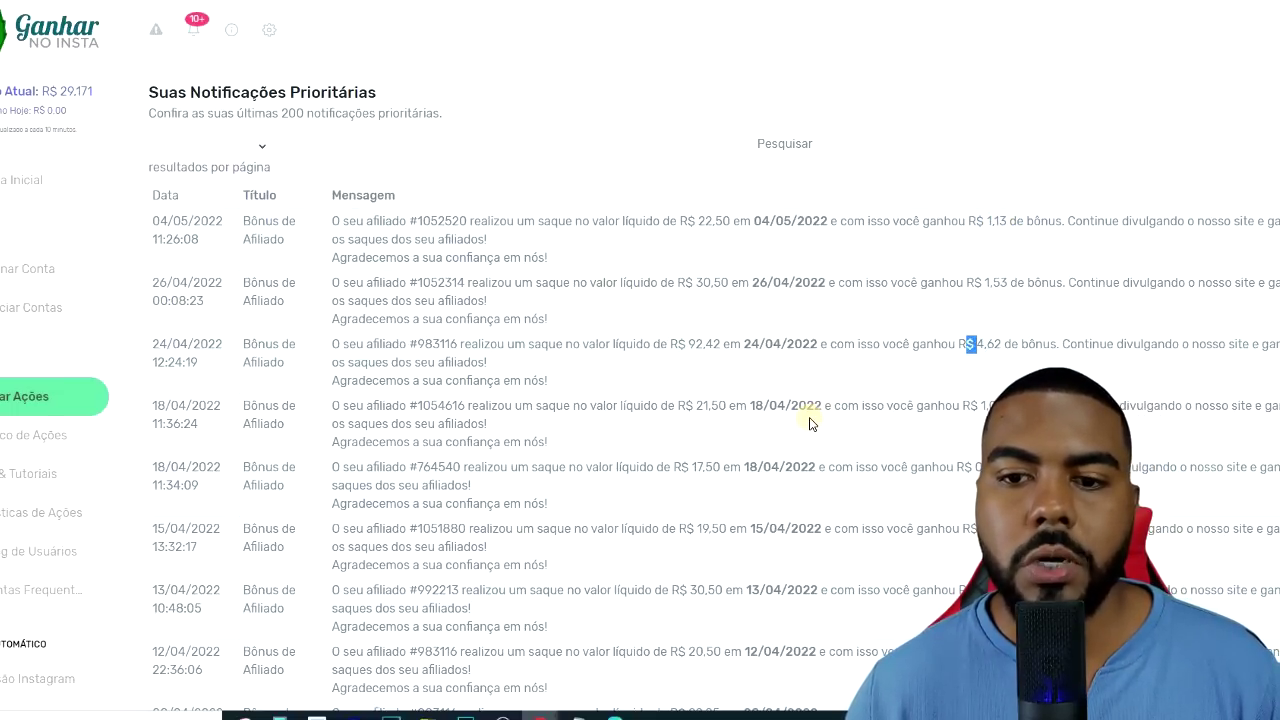
# - Examine the older notifications on the first page, comparing the affiliates' withdrawal amounts with the bonuses earned and reading the Modo Turbo approval
pyautogui.scroll(-5, 815, 418)
pyautogui.scroll(-3, 840, 437)
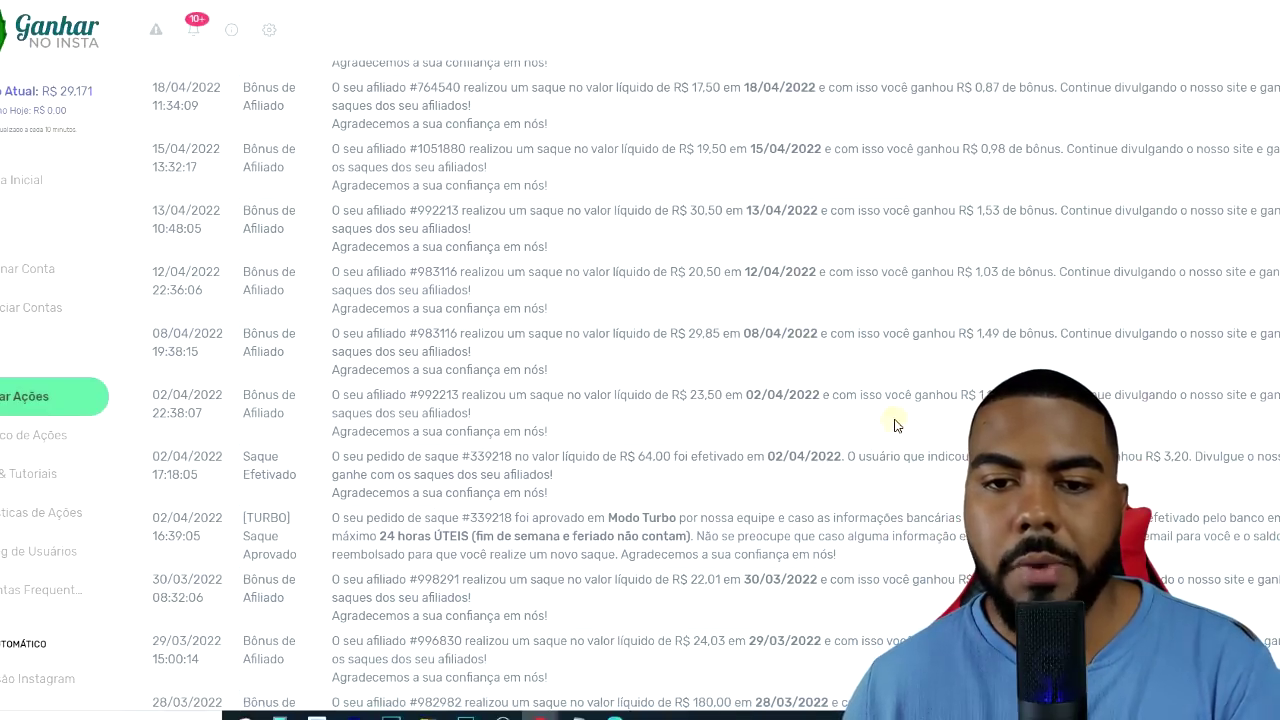
pyautogui.moveTo(856, 403); pyautogui.dragTo(456, 366)
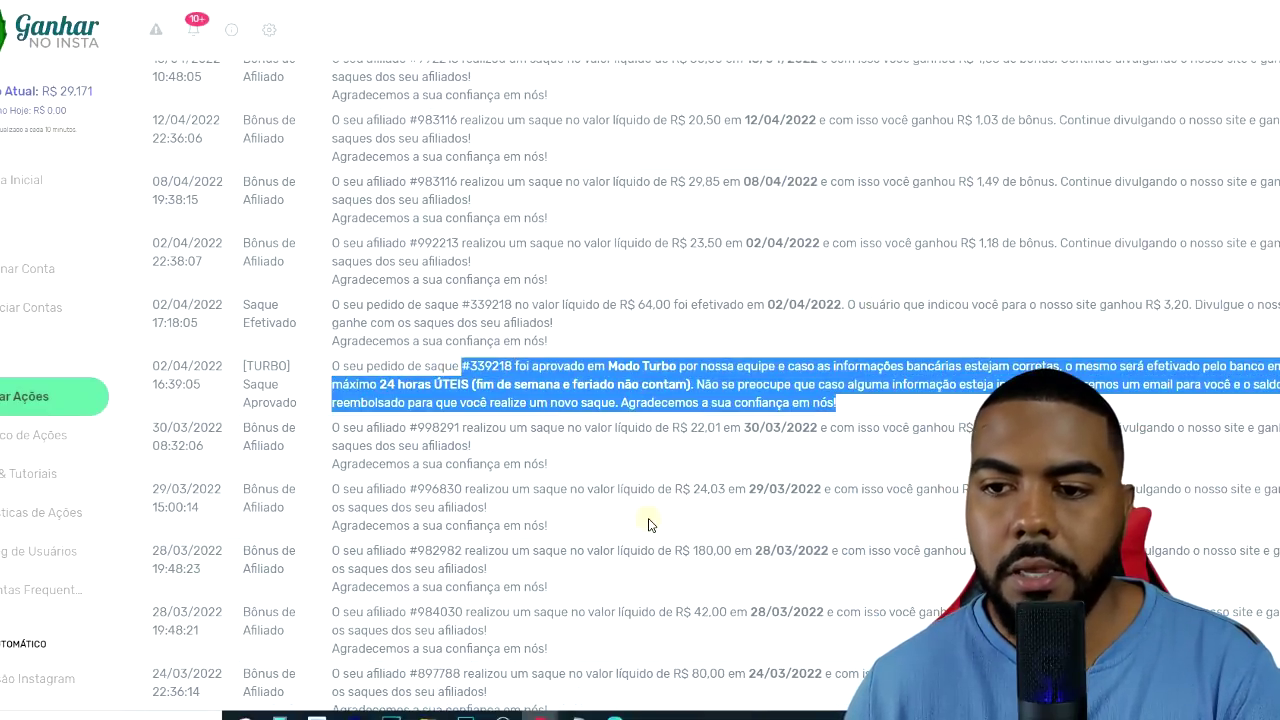
pyautogui.click(701, 546)
pyautogui.moveTo(691, 550); pyautogui.dragTo(716, 551)
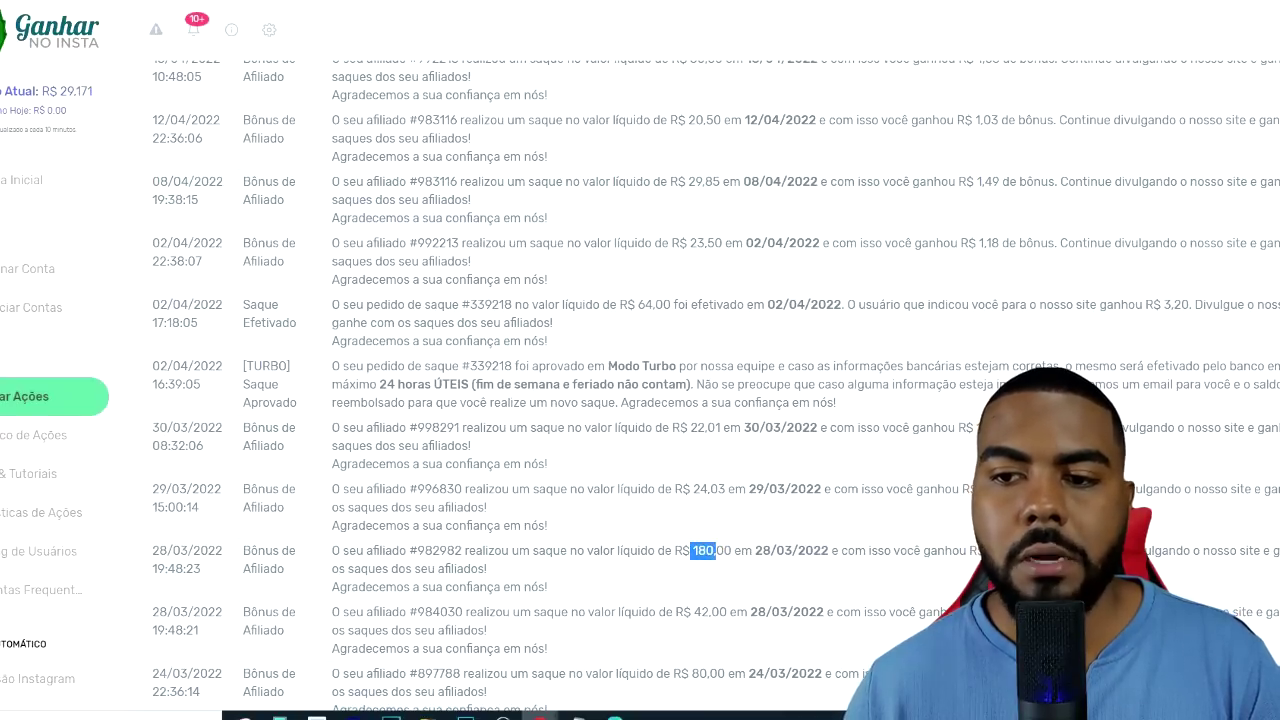
pyautogui.moveTo(988, 550); pyautogui.dragTo(998, 551)
pyautogui.scroll(-3, 760, 493)
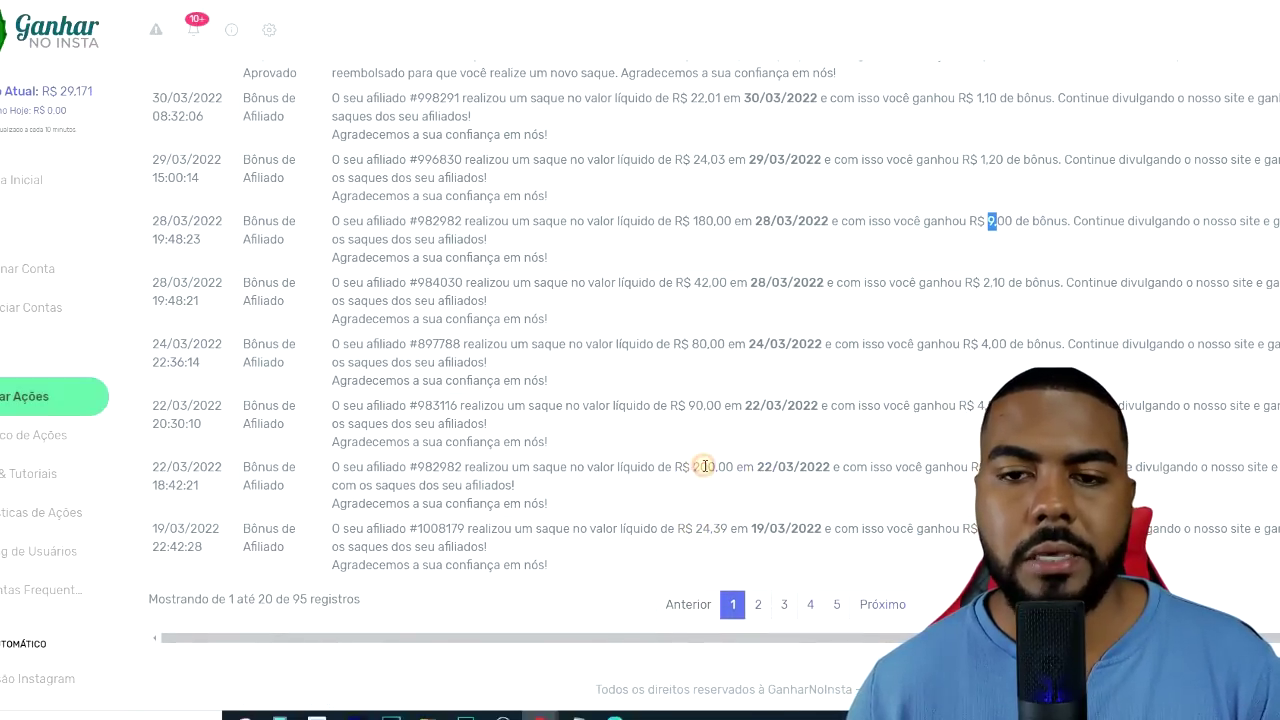
pyautogui.moveTo(693, 467); pyautogui.dragTo(701, 467)
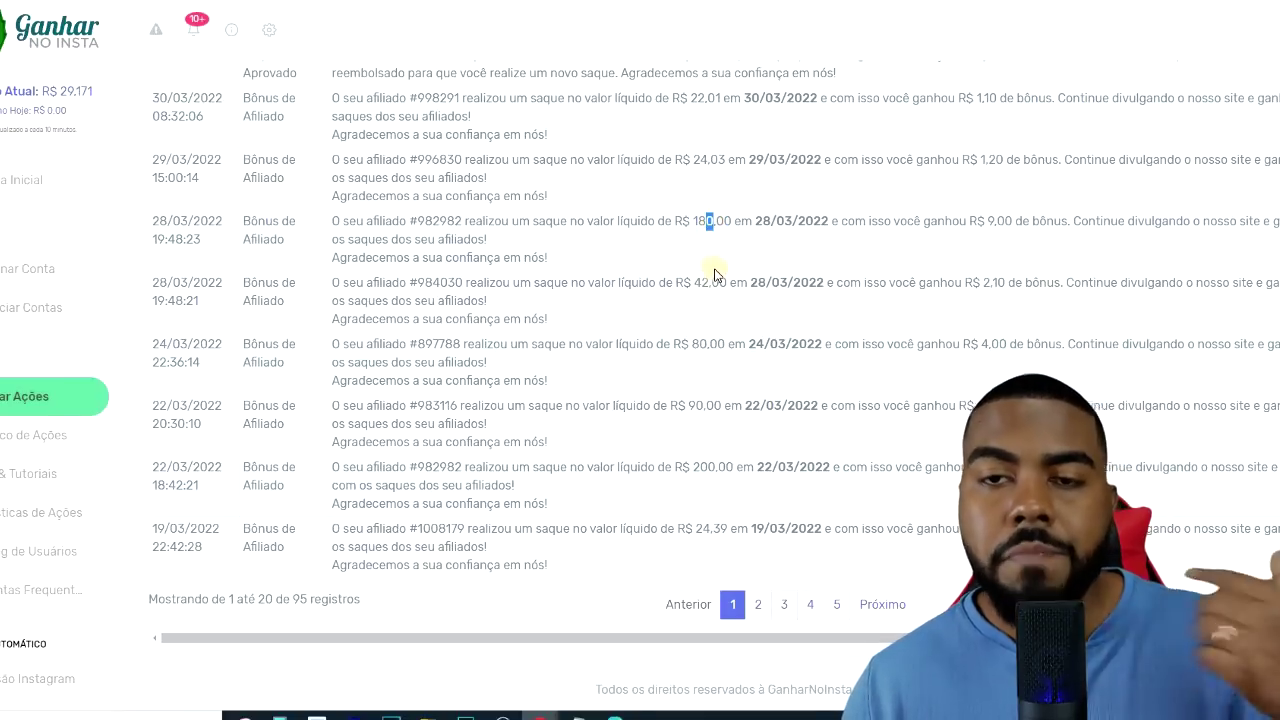
pyautogui.scroll(4, 716, 290)
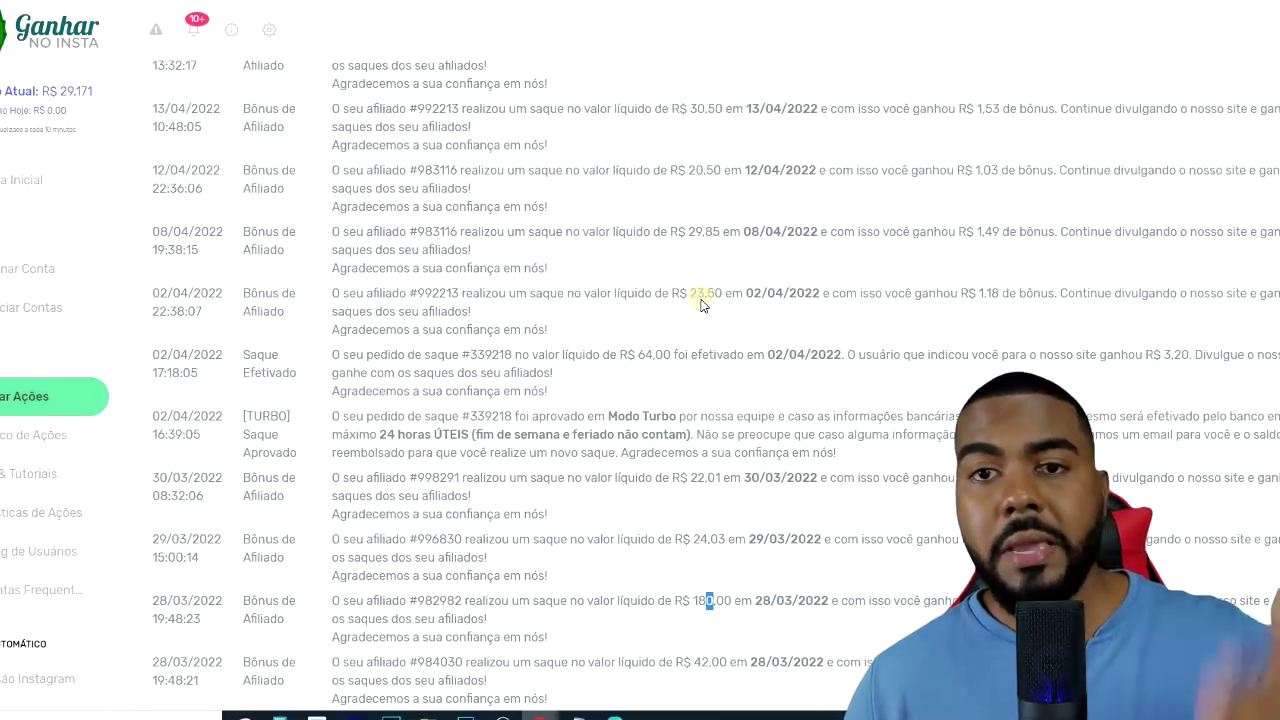
pyautogui.scroll(5, 683, 305)
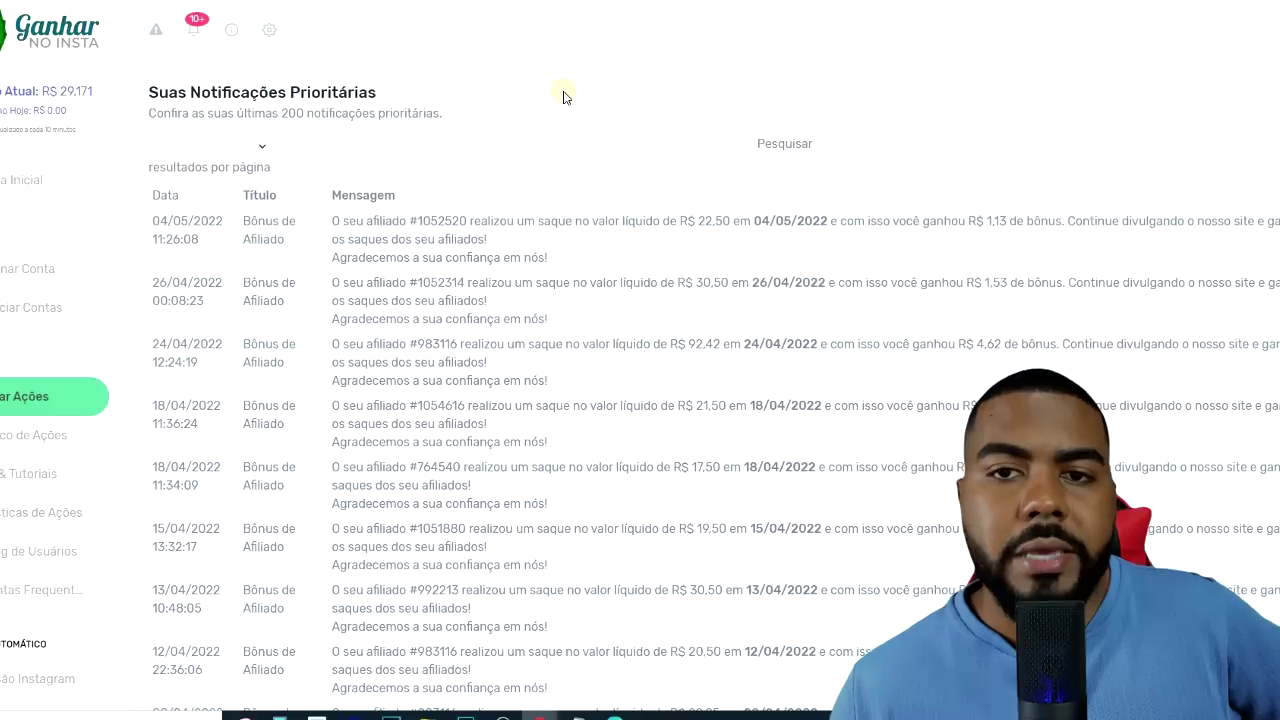
# - Open the Página Inicial and review the affiliate link, total earned, number of affiliates and the site announcements
pyautogui.click(30, 191)
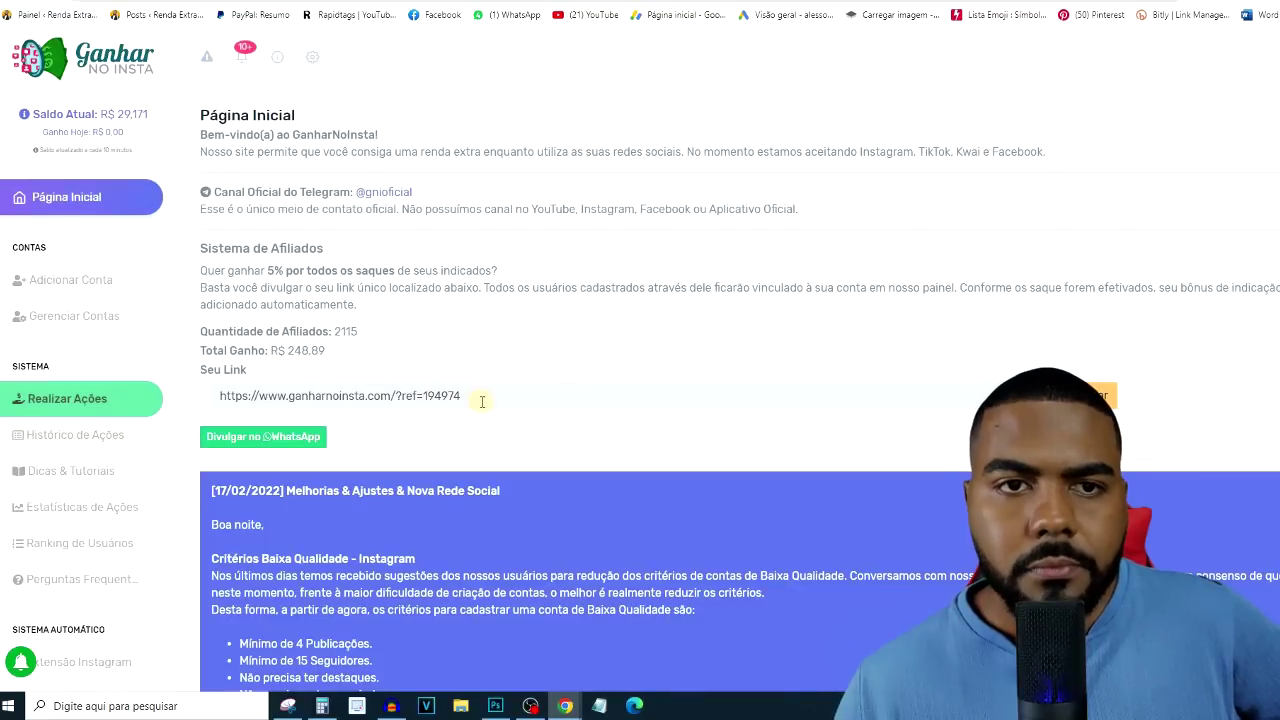
pyautogui.moveTo(462, 396); pyautogui.dragTo(405, 388)
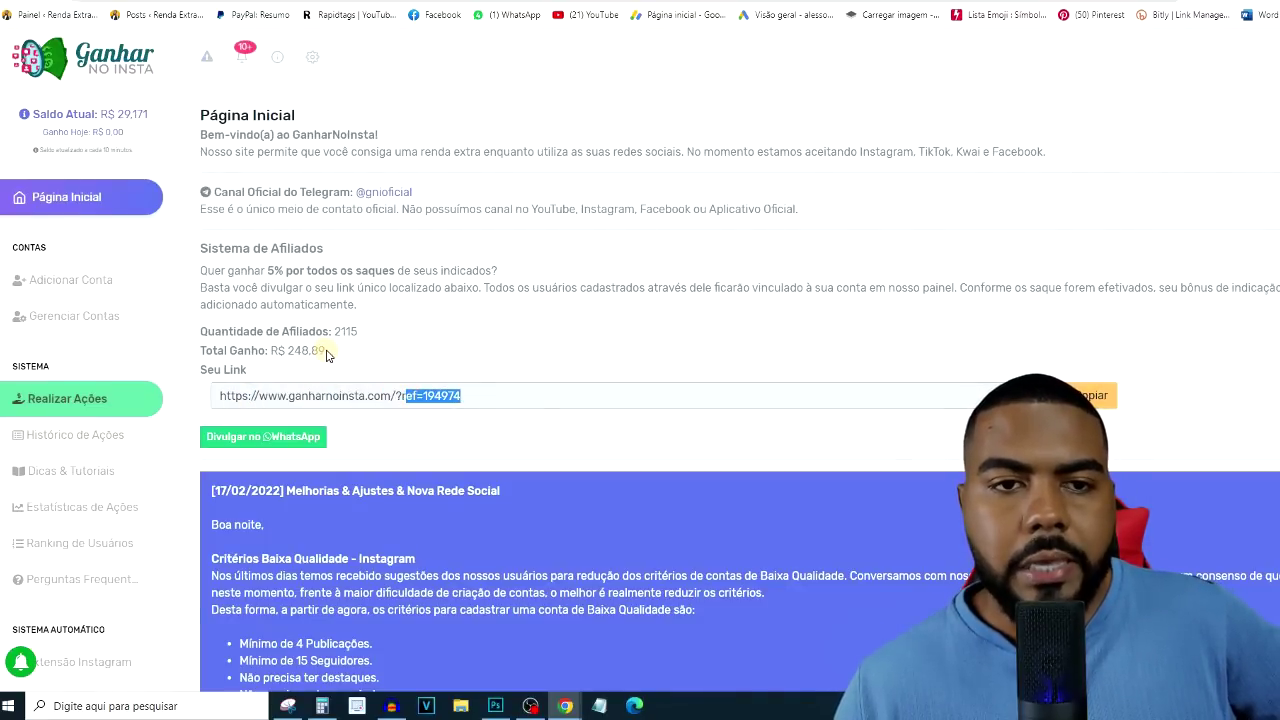
pyautogui.click(294, 348)
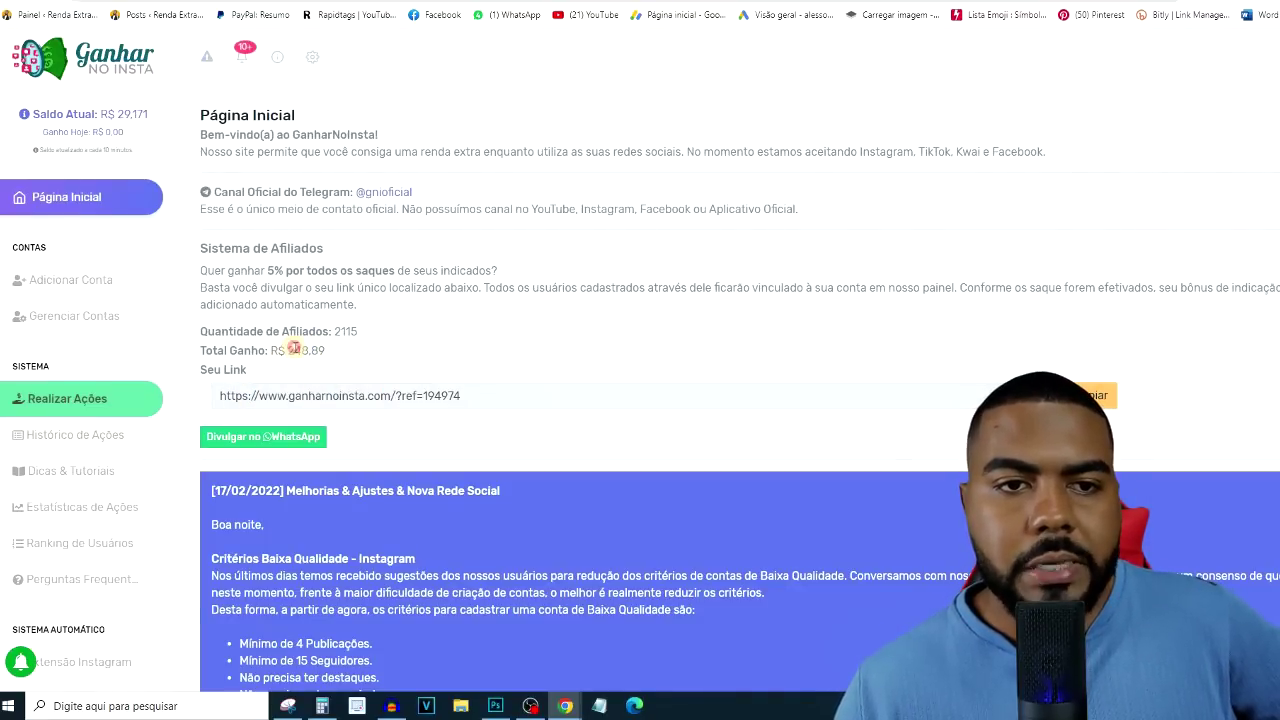
pyautogui.click(347, 333)
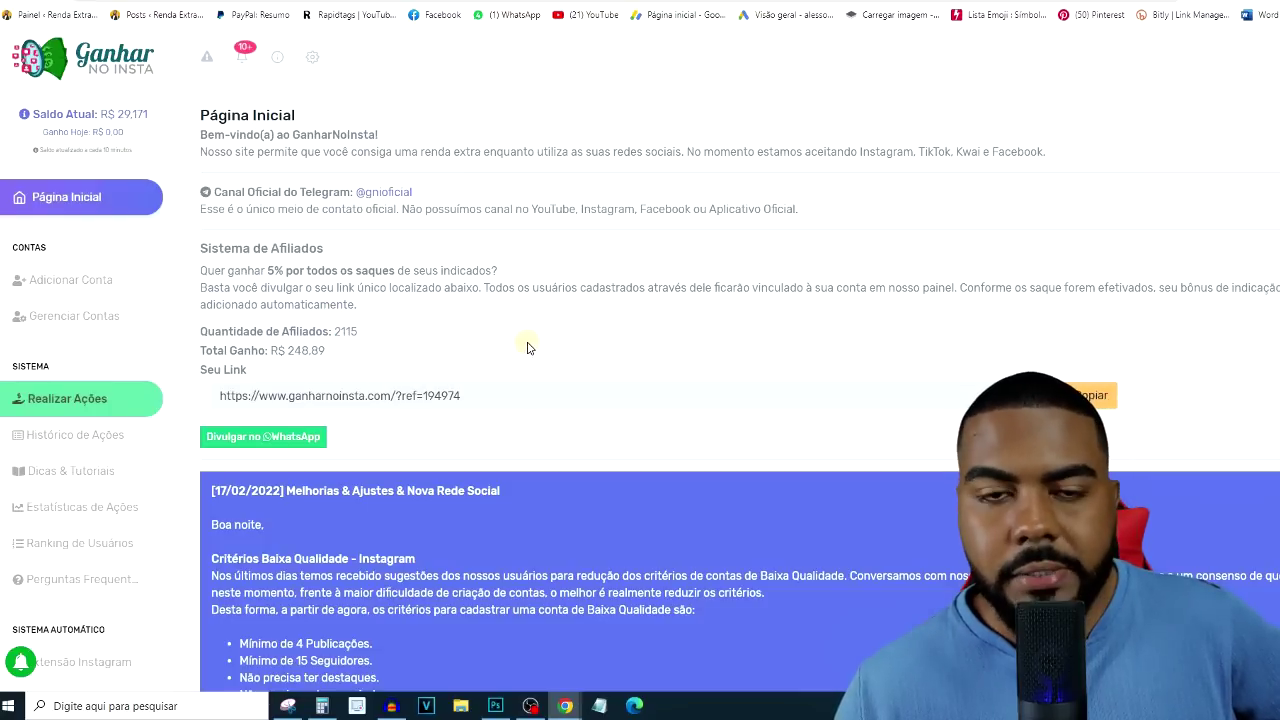
pyautogui.scroll(-9, 479, 340)
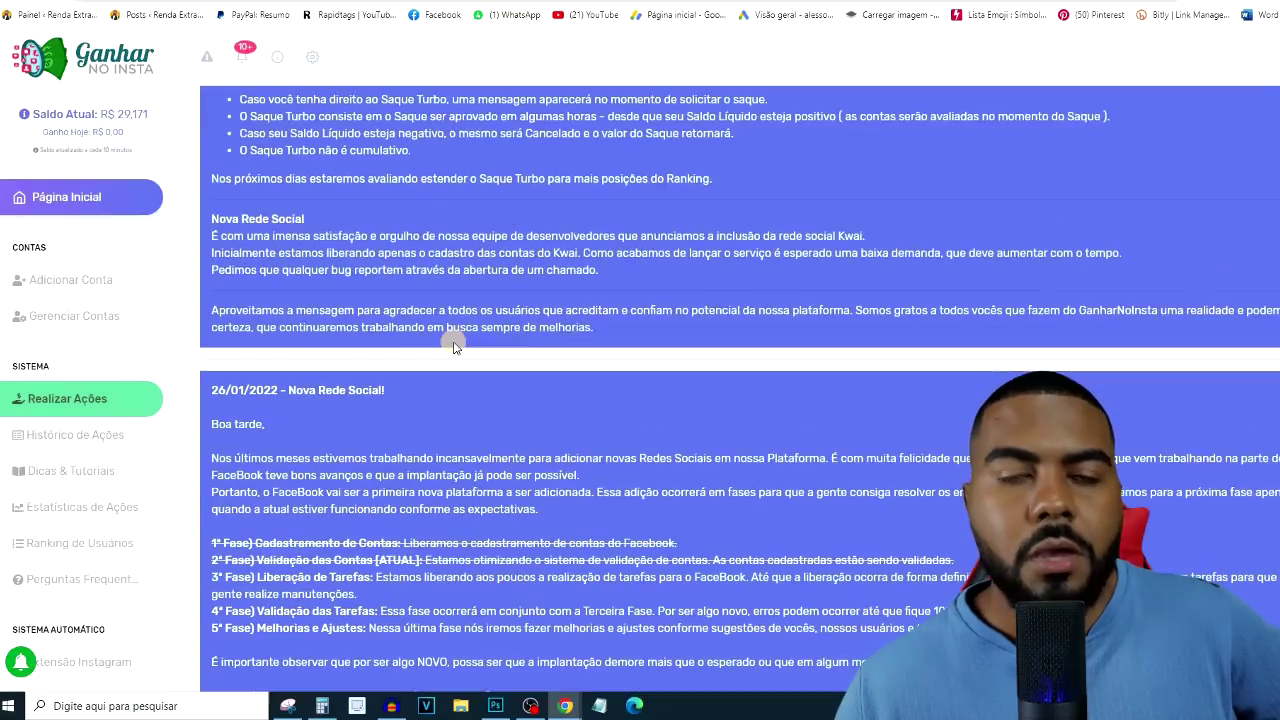